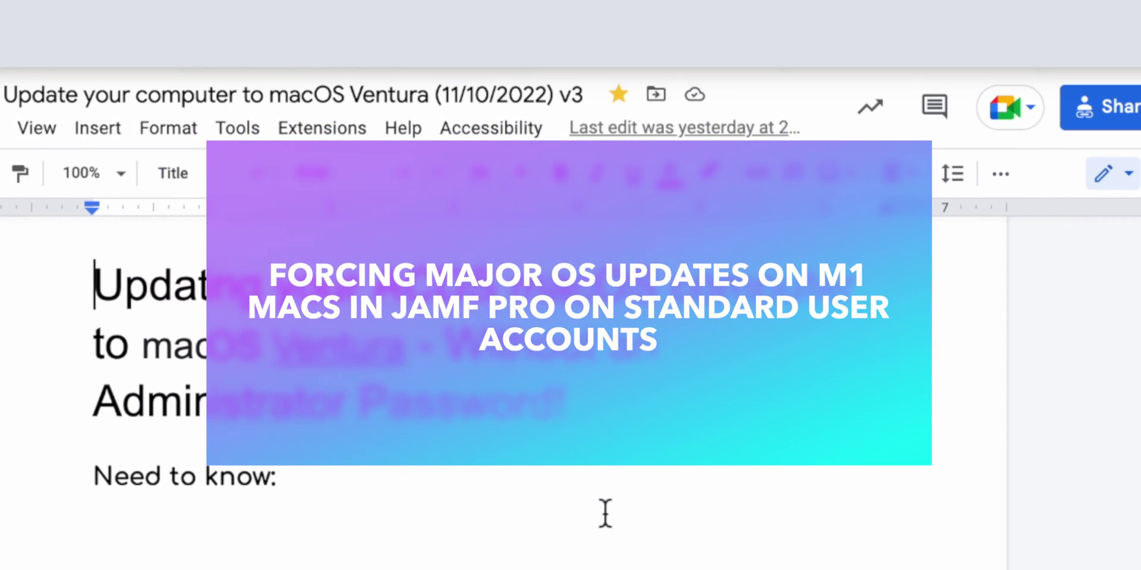
Scroll through the Ventura update guide's numbered steps down to step 11
{"action": "scroll", "coordinate": [605, 514], "scroll_direction": "down", "scroll_amount": 4}
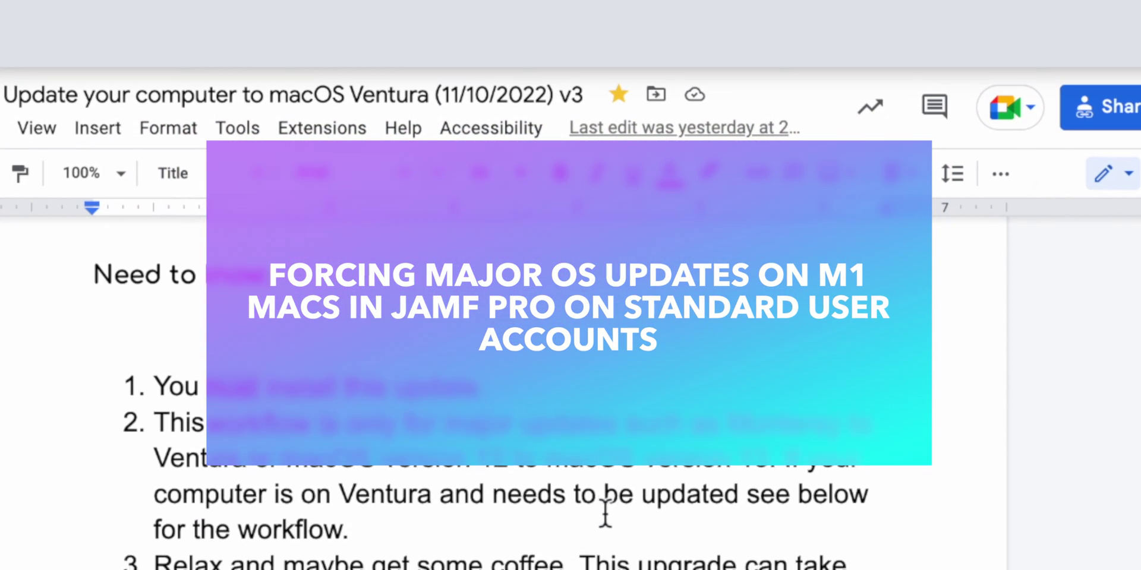
{"action": "scroll", "coordinate": [605, 514], "scroll_direction": "down", "scroll_amount": 8}
{"action": "scroll", "coordinate": [605, 514], "scroll_direction": "down", "scroll_amount": 10}
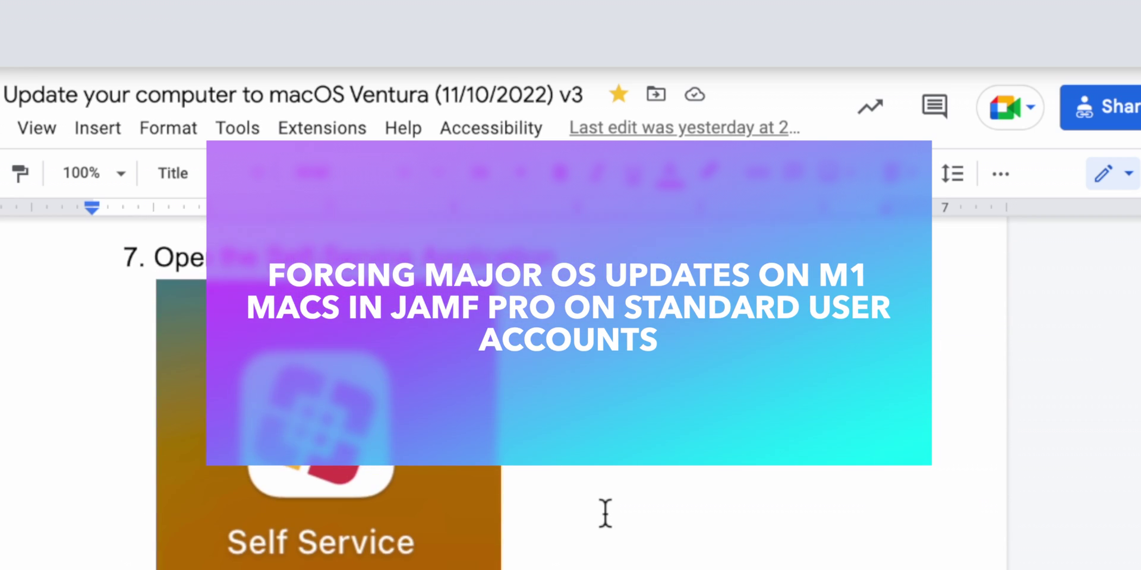
{"action": "scroll", "coordinate": [605, 514], "scroll_direction": "down", "scroll_amount": 10}
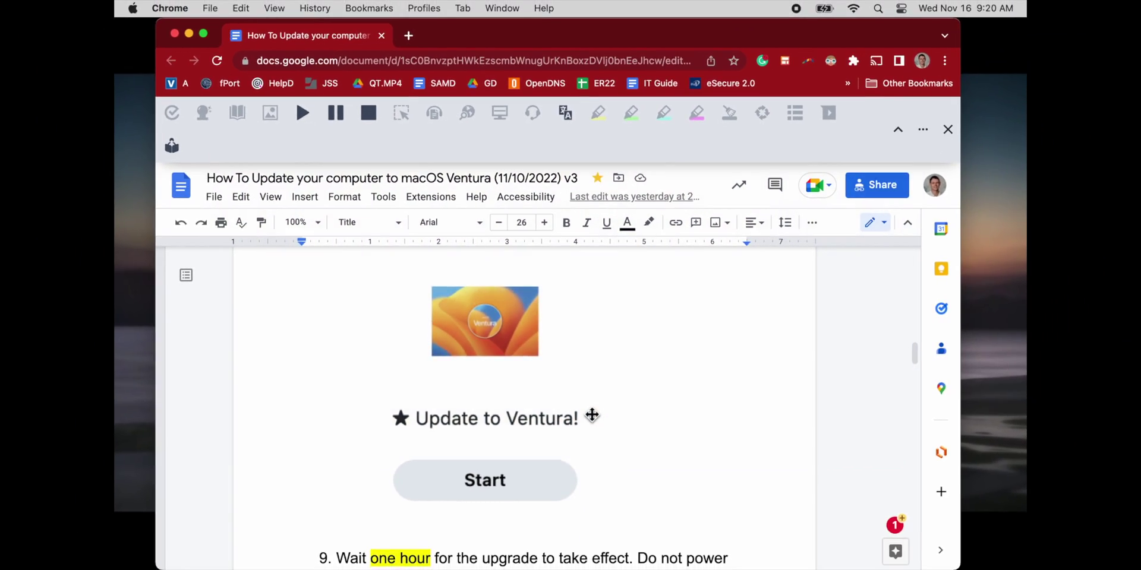
{"action": "scroll", "coordinate": [596, 443], "scroll_direction": "down", "scroll_amount": 2}
{"action": "scroll", "coordinate": [592, 415], "scroll_direction": "down", "scroll_amount": 5}
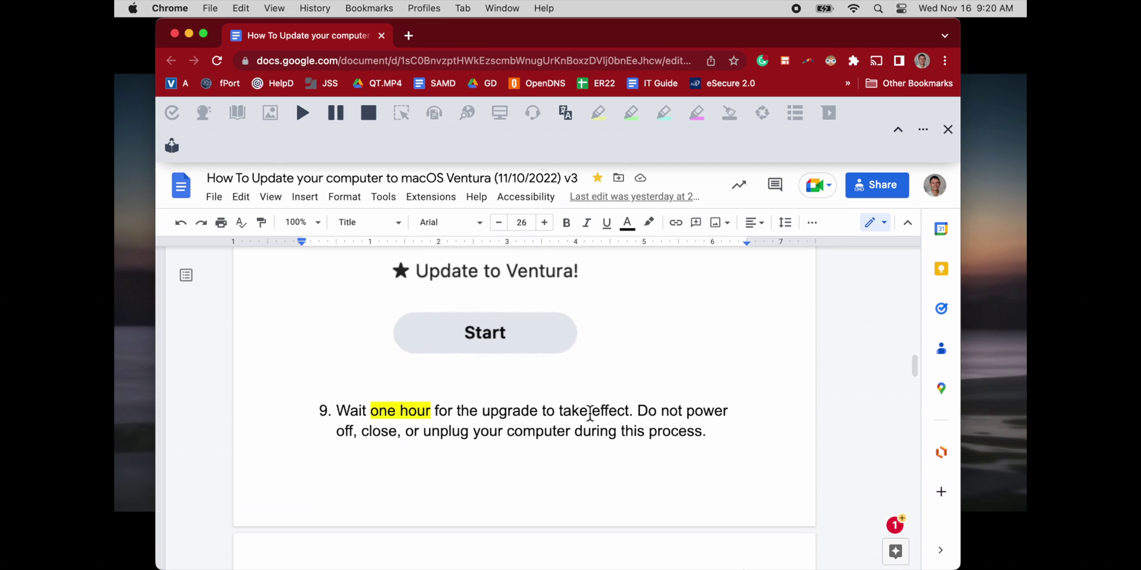
{"action": "scroll", "coordinate": [591, 414], "scroll_direction": "up", "scroll_amount": 7}
{"action": "scroll", "coordinate": [591, 412], "scroll_direction": "down", "scroll_amount": 4}
{"action": "scroll", "coordinate": [590, 412], "scroll_direction": "down", "scroll_amount": 5}
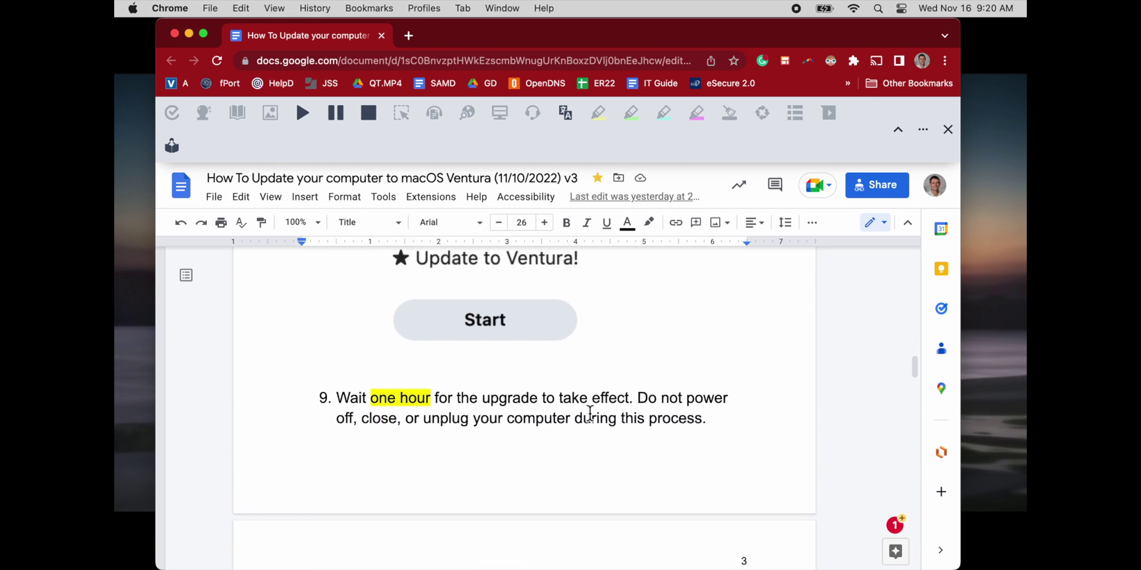
{"action": "scroll", "coordinate": [575, 437], "scroll_direction": "down", "scroll_amount": 2}
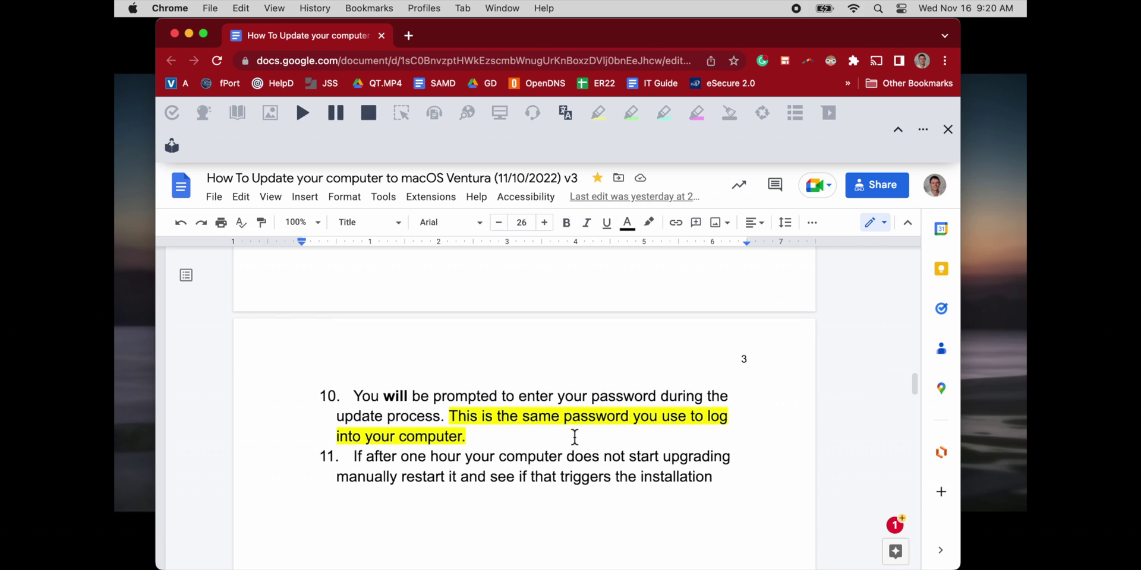
{"action": "scroll", "coordinate": [701, 470], "scroll_direction": "down", "scroll_amount": 5}
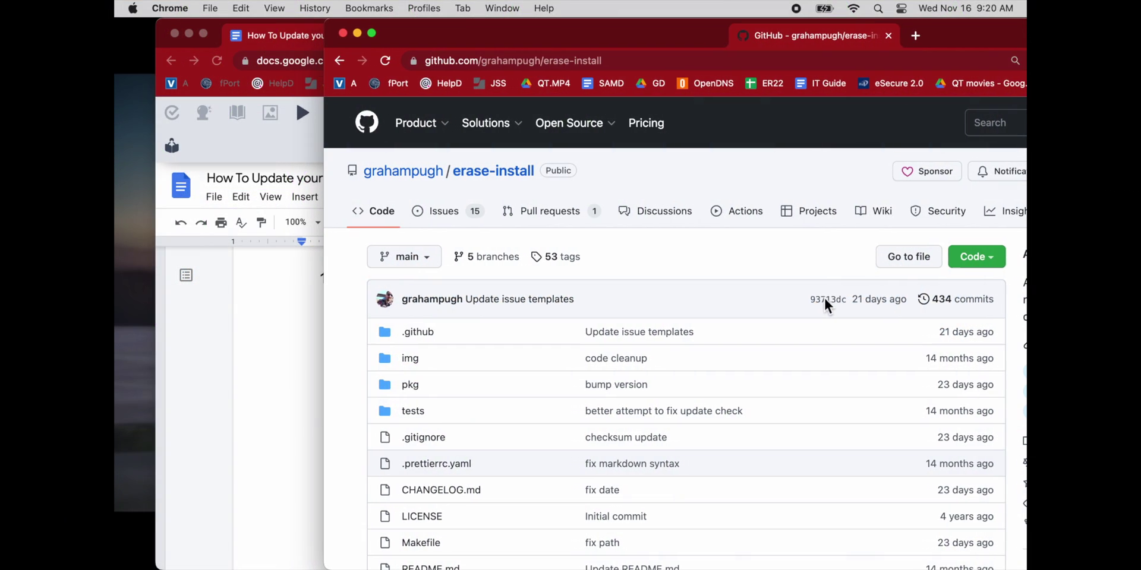
Open the erase-install About section's presentation link in a new tab
{"action": "left_click_drag", "start_coordinate": [801, 295], "coordinate": [664, 277]}
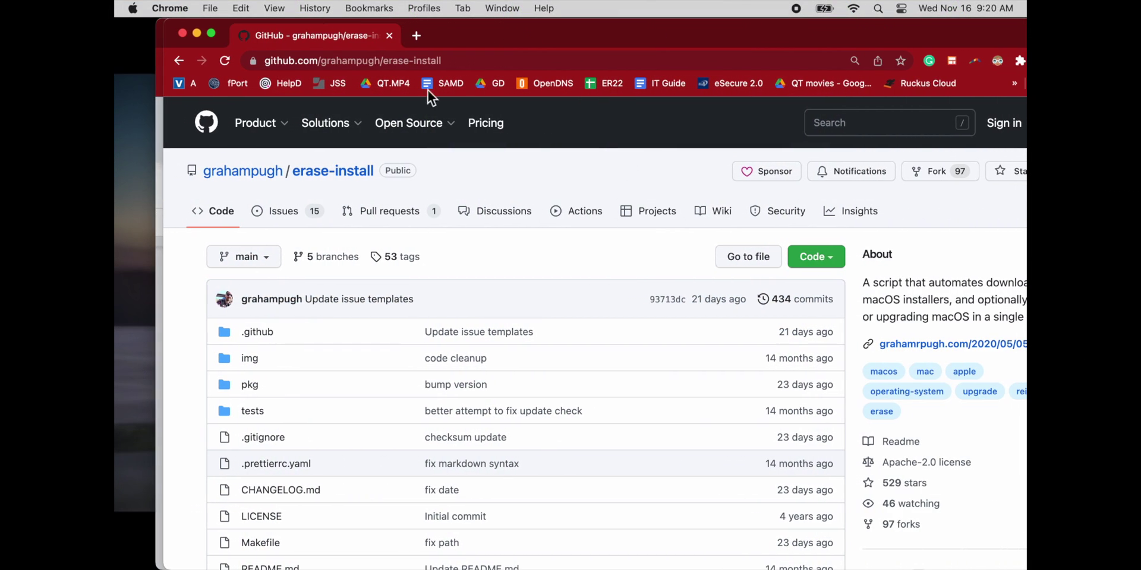
{"action": "scroll", "coordinate": [544, 249], "scroll_direction": "down", "scroll_amount": 1}
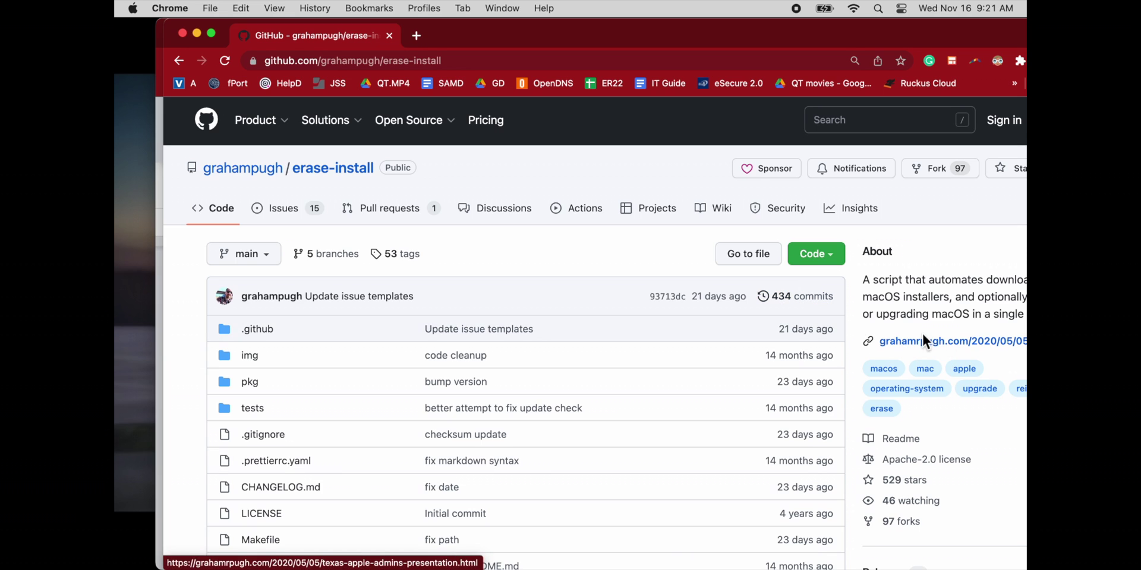
{"action": "right_click", "coordinate": [929, 354]}
{"action": "left_click", "coordinate": [861, 334]}
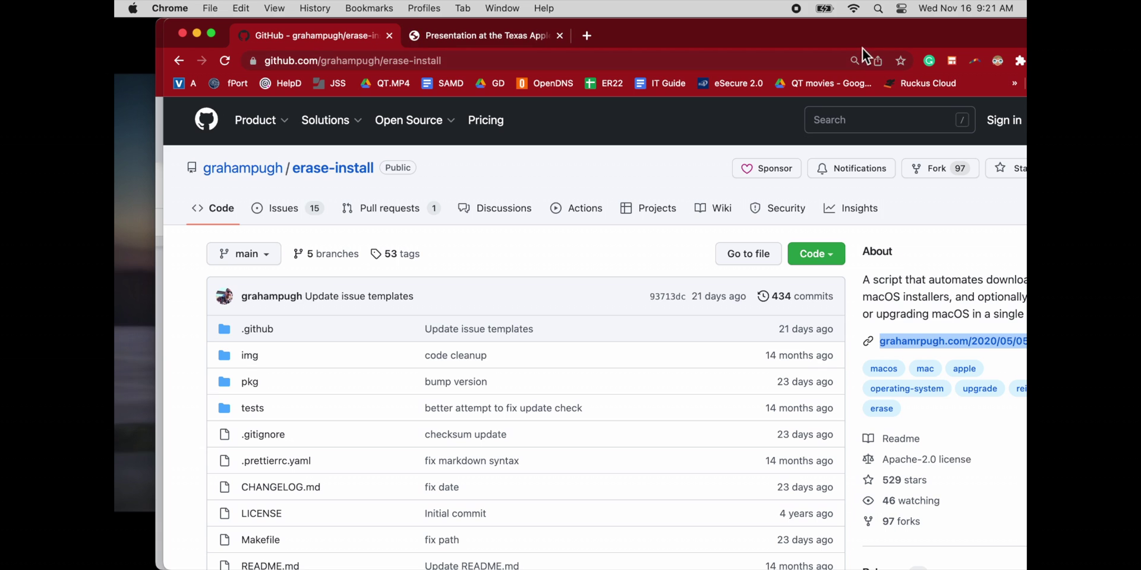
View the Texas Apple Admins presentation post, then return to the erase-install repository
{"action": "left_click_drag", "start_coordinate": [883, 40], "coordinate": [808, 33]}
{"action": "left_click", "coordinate": [469, 42]}
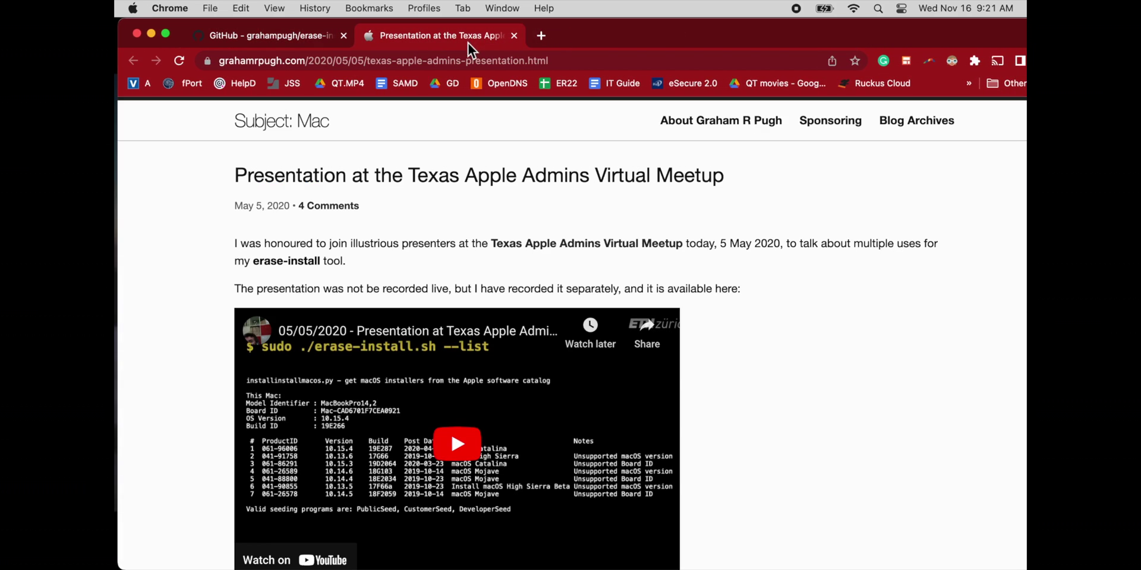
{"action": "left_click_drag", "start_coordinate": [115, 36], "coordinate": [165, 37]}
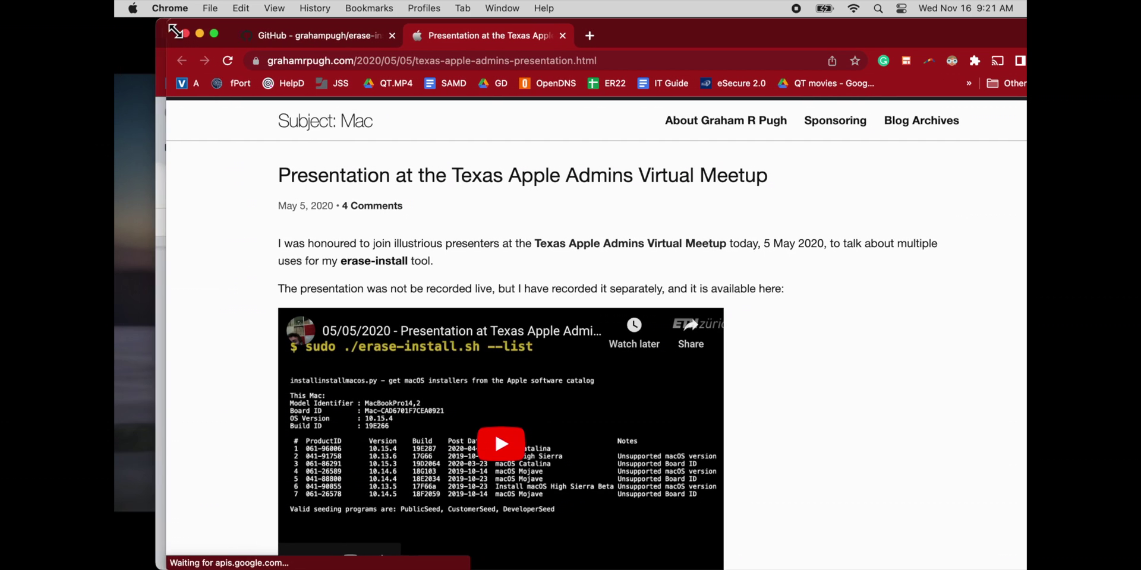
{"action": "left_click", "coordinate": [298, 41]}
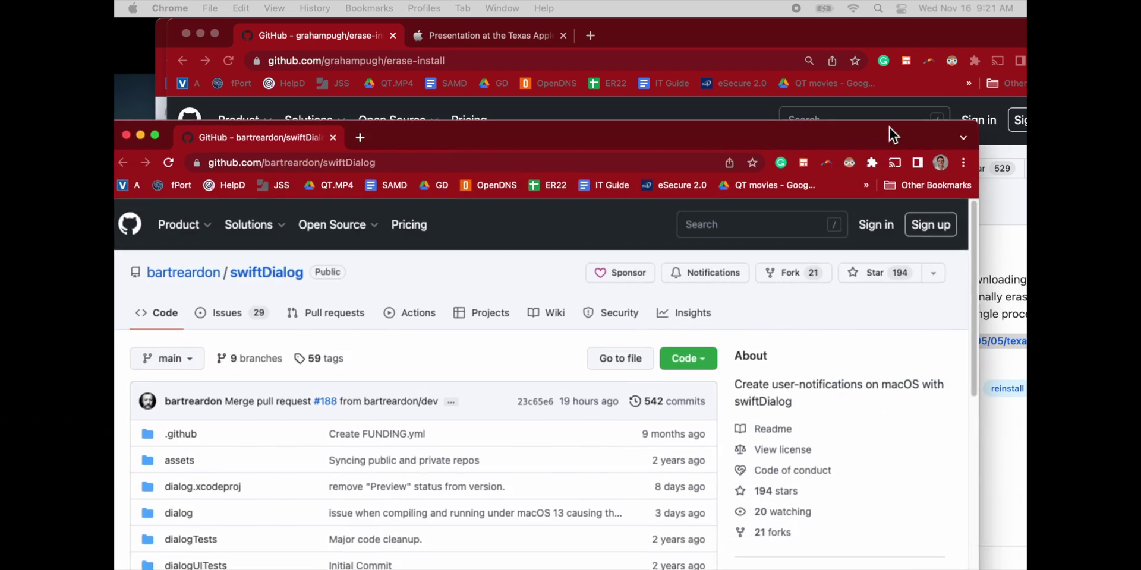
Skim the swiftDialog README and go to the project's Wiki
{"action": "mouse_move", "coordinate": [890, 127]}
{"action": "left_mouse_down"}
{"action": "mouse_move", "coordinate": [963, 21]}
{"action": "mouse_move", "coordinate": [915, 23]}
{"action": "left_mouse_up"}
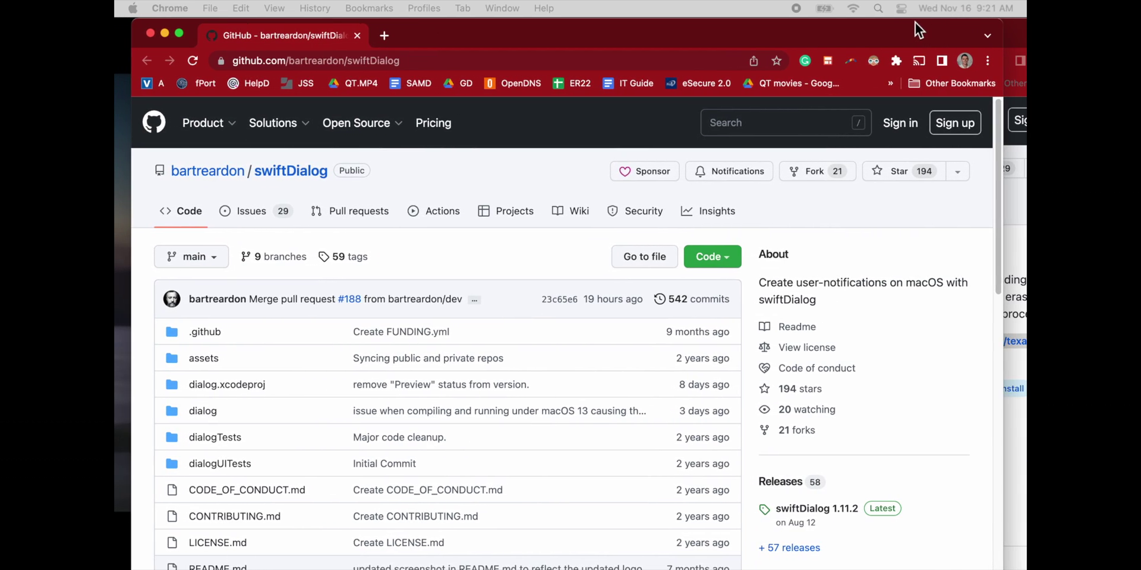
{"action": "scroll", "coordinate": [555, 308], "scroll_direction": "down", "scroll_amount": 10}
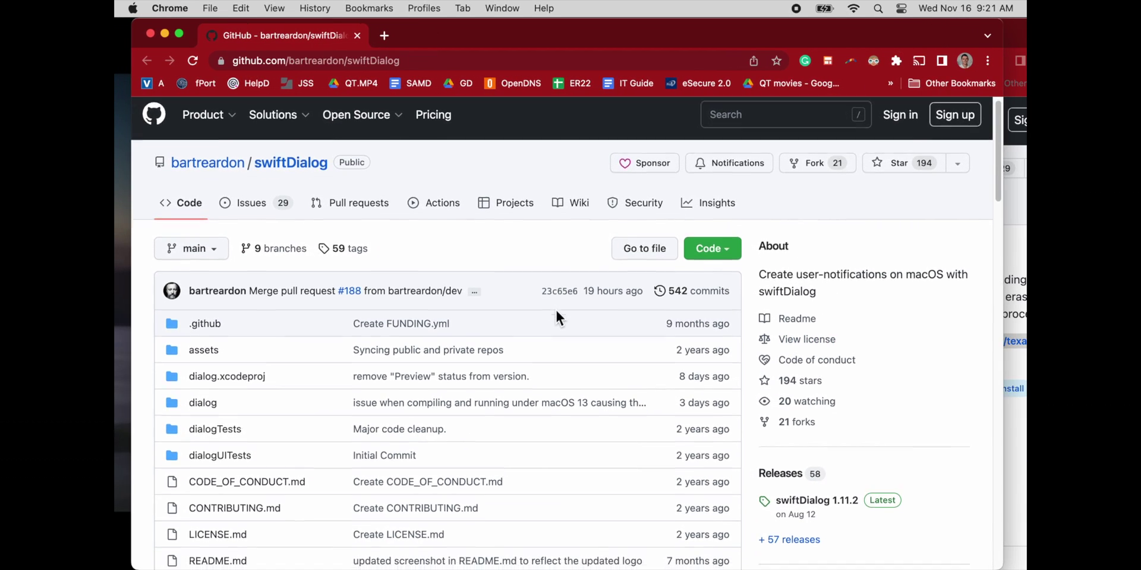
{"action": "scroll", "coordinate": [653, 307], "scroll_direction": "down", "scroll_amount": 20}
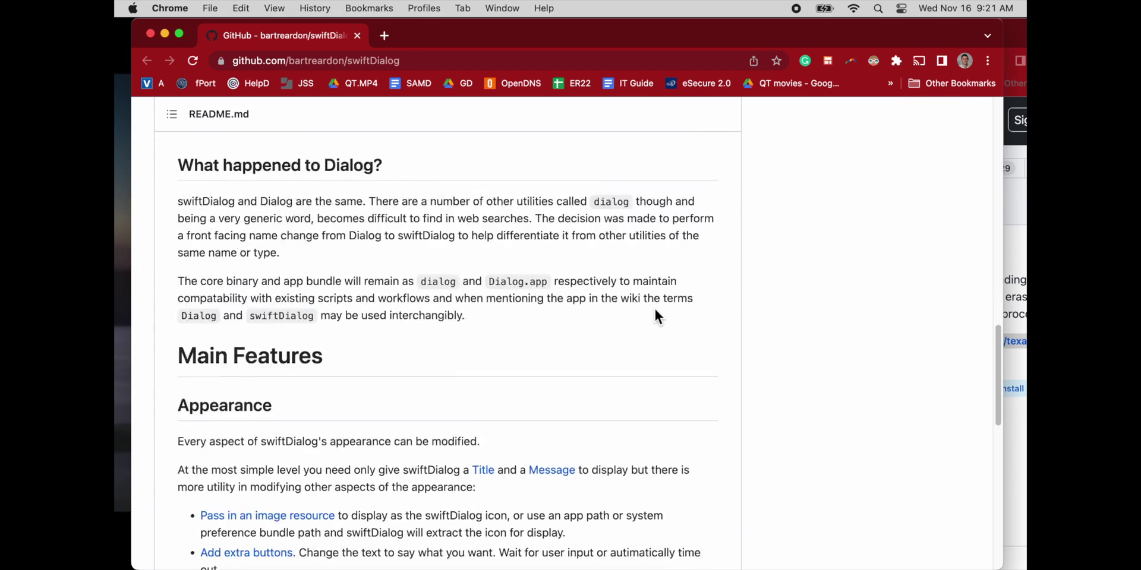
{"action": "scroll", "coordinate": [654, 306], "scroll_direction": "up", "scroll_amount": 20}
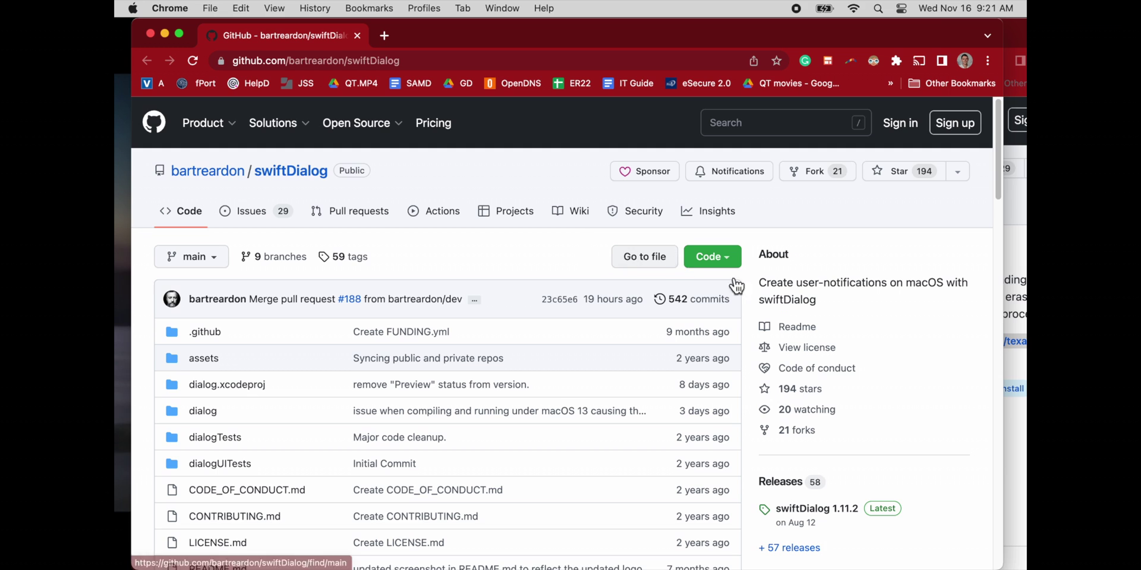
{"action": "left_click", "coordinate": [570, 212]}
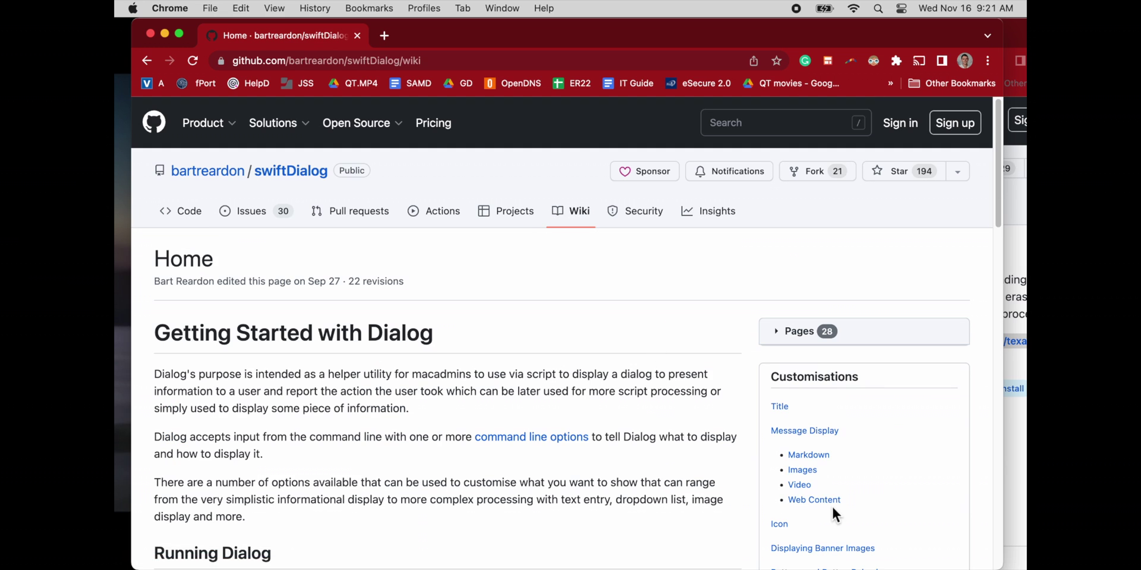
{"action": "scroll", "coordinate": [832, 505], "scroll_direction": "down", "scroll_amount": 10}
{"action": "scroll", "coordinate": [808, 437], "scroll_direction": "down", "scroll_amount": 5}
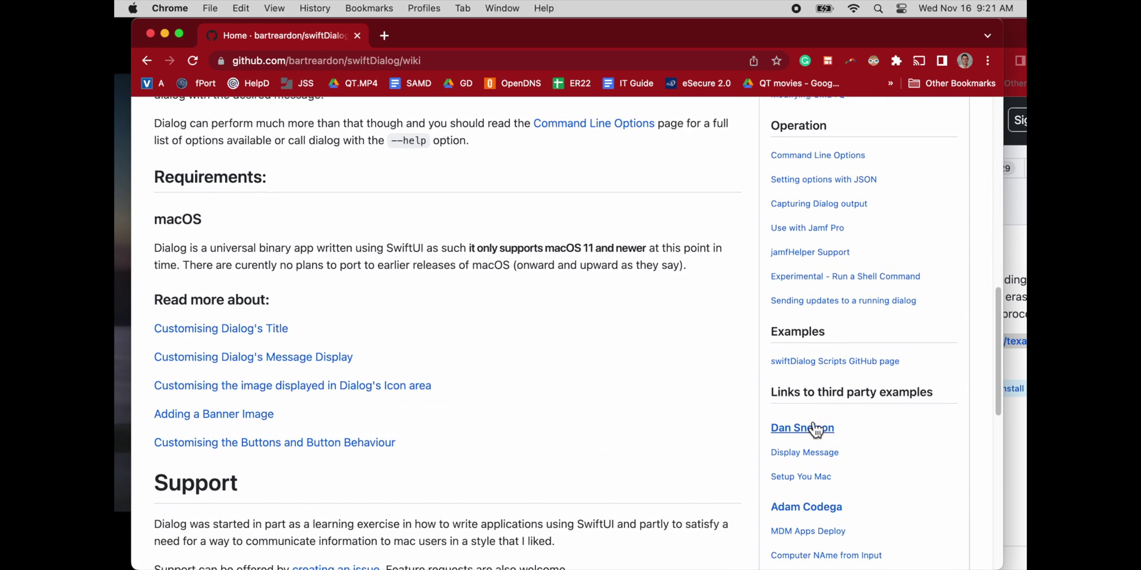
Open the Use with Jamf Pro wiki page and scroll to the example script's parameters and code
{"action": "left_click", "coordinate": [815, 230]}
{"action": "scroll", "coordinate": [487, 468], "scroll_direction": "down", "scroll_amount": 3}
{"action": "scroll", "coordinate": [486, 466], "scroll_direction": "down", "scroll_amount": 2}
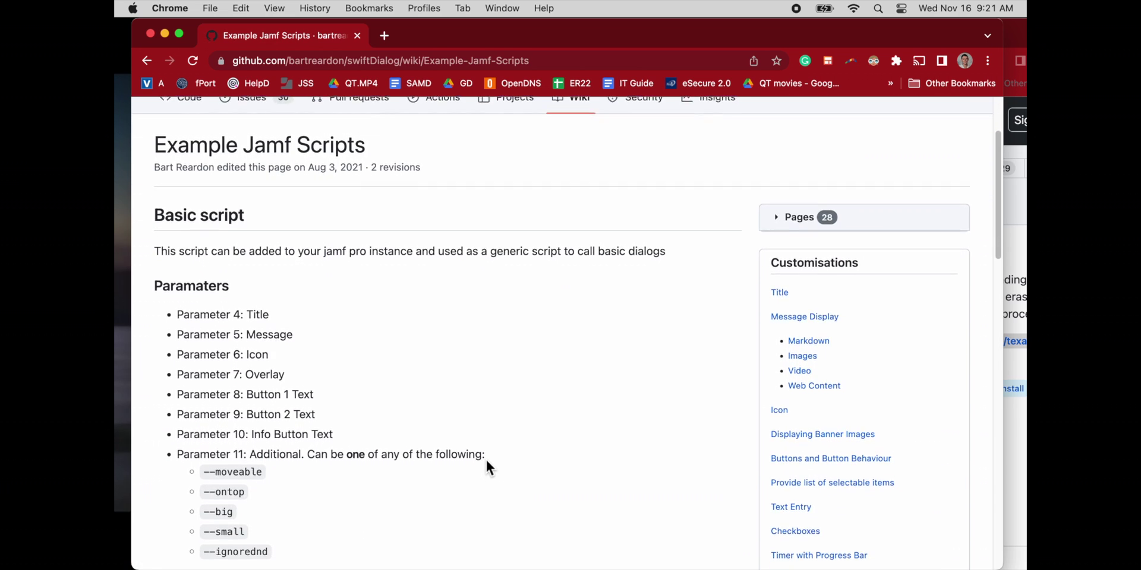
{"action": "scroll", "coordinate": [488, 457], "scroll_direction": "down", "scroll_amount": 3}
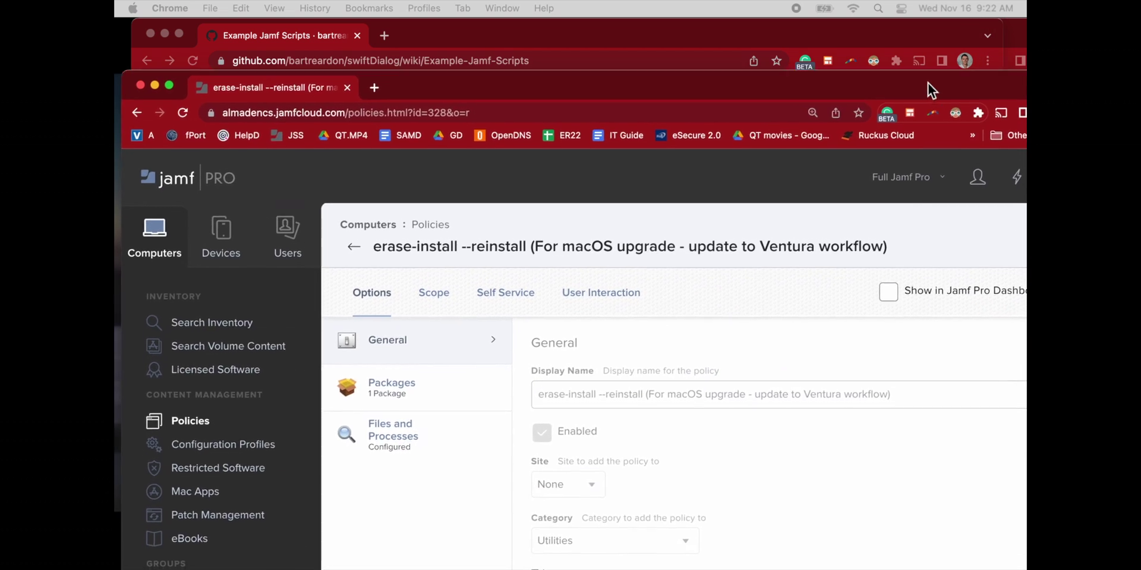
Look over the erase-install Ventura policy's Packages and General settings
{"action": "left_click_drag", "start_coordinate": [930, 89], "coordinate": [925, 37]}
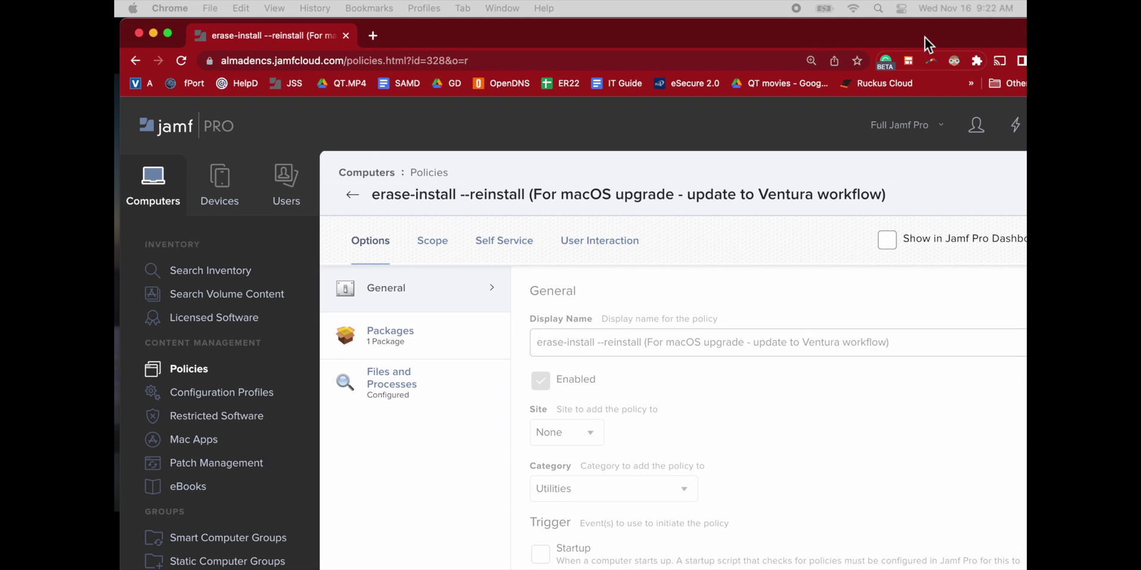
{"action": "left_click_drag", "start_coordinate": [749, 49], "coordinate": [682, 33]}
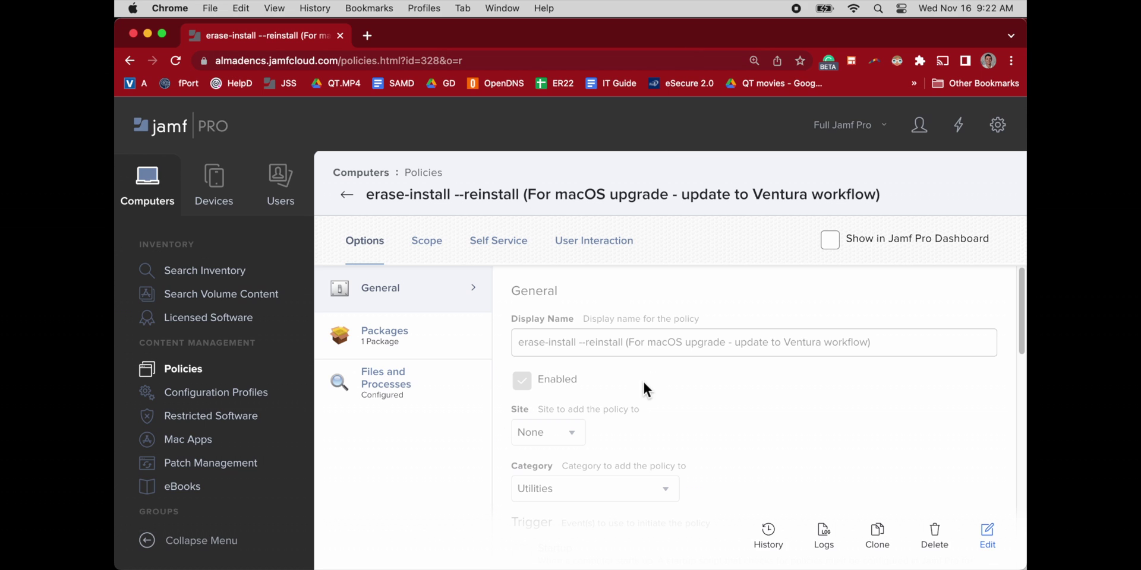
{"action": "scroll", "coordinate": [646, 390], "scroll_direction": "down", "scroll_amount": 2}
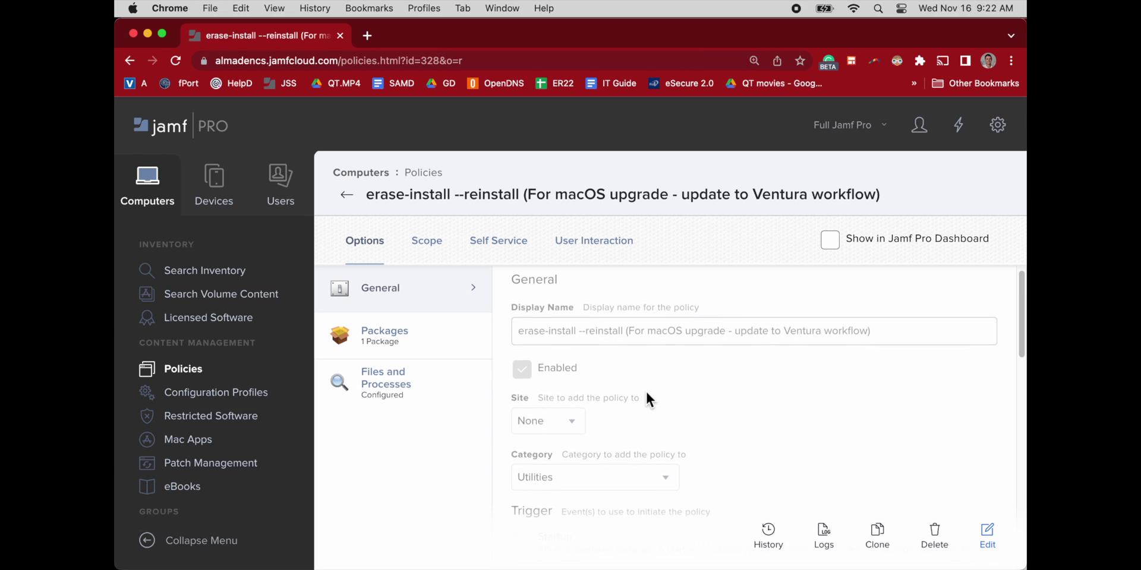
{"action": "left_click", "coordinate": [436, 357]}
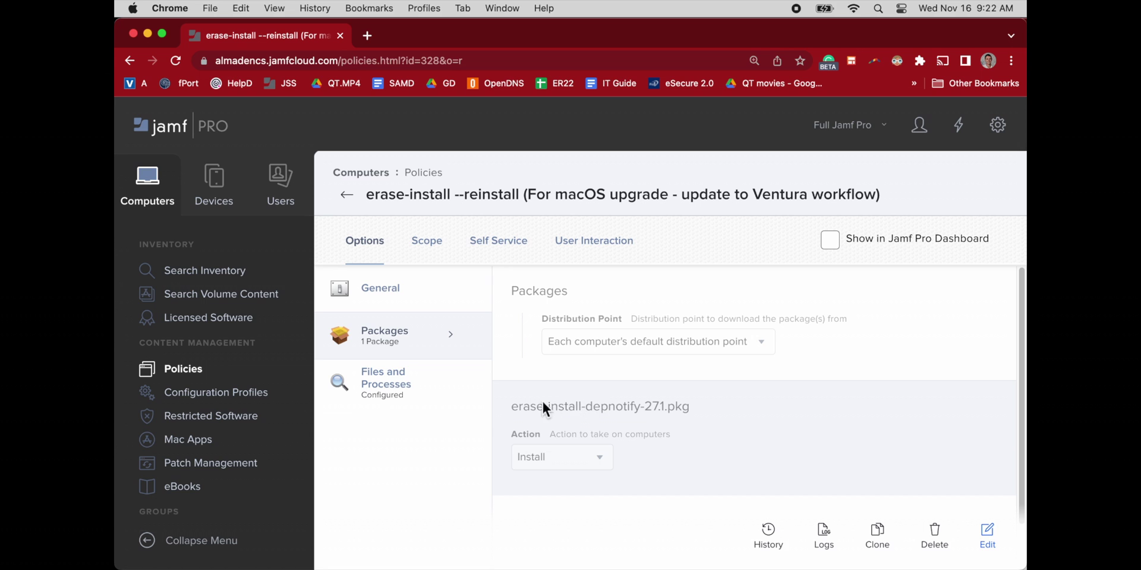
{"action": "scroll", "coordinate": [690, 449], "scroll_direction": "down", "scroll_amount": 1}
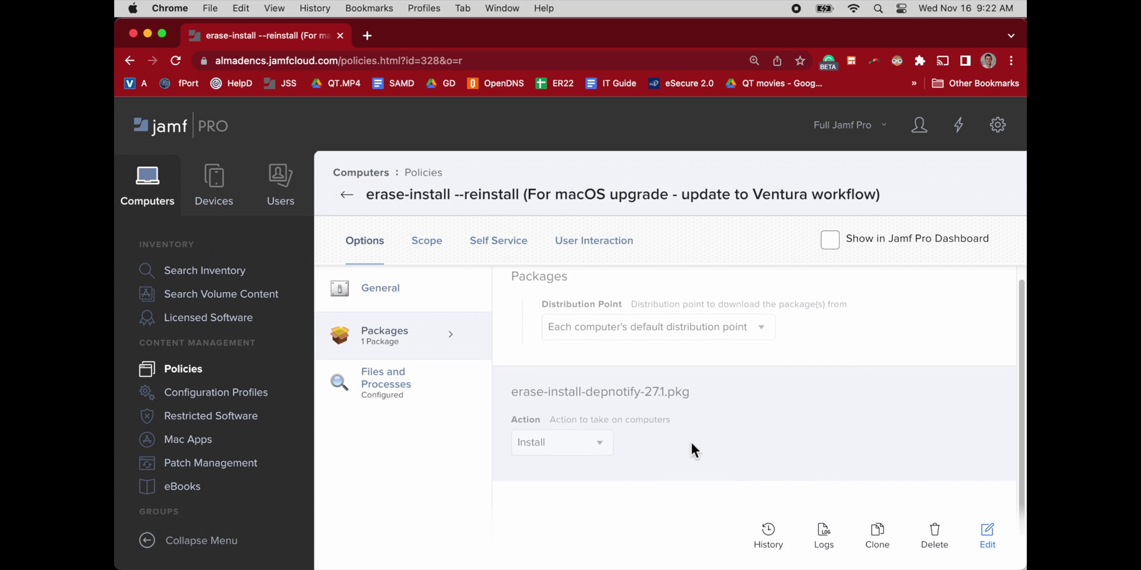
{"action": "left_click", "coordinate": [435, 306]}
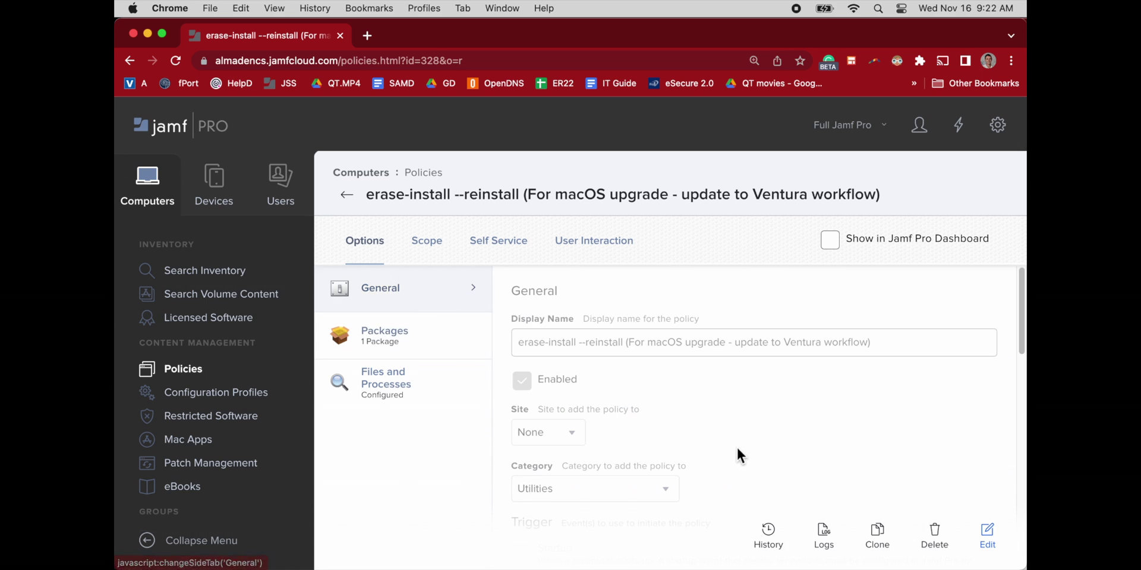
Read through the general settings, then check the installed package and Files and Processes settings
{"action": "scroll", "coordinate": [736, 445], "scroll_direction": "down", "scroll_amount": 1}
{"action": "scroll", "coordinate": [736, 446], "scroll_direction": "down", "scroll_amount": 5}
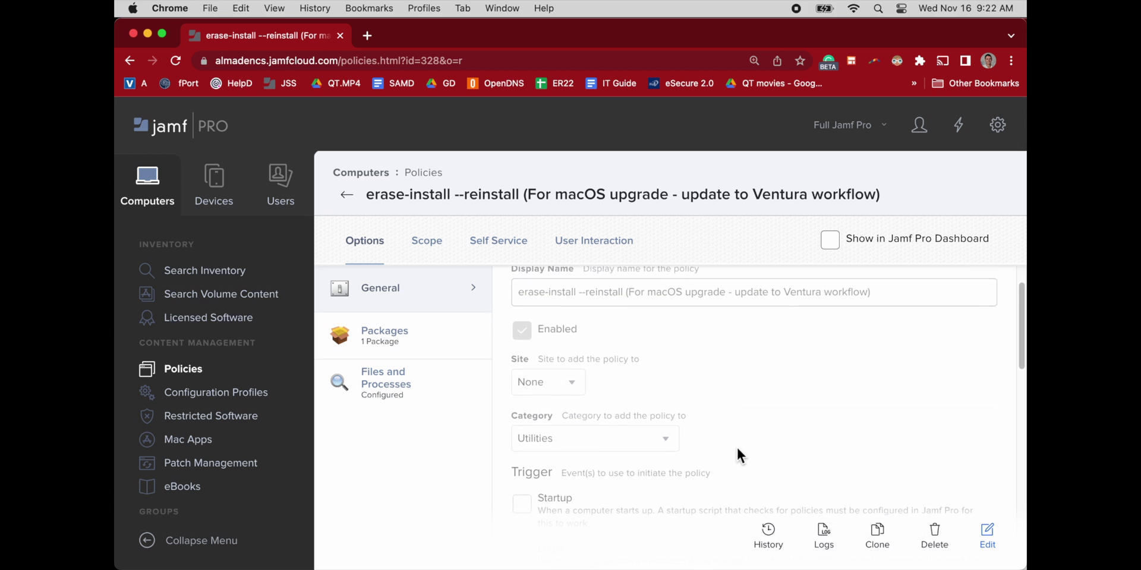
{"action": "scroll", "coordinate": [737, 446], "scroll_direction": "down", "scroll_amount": 10}
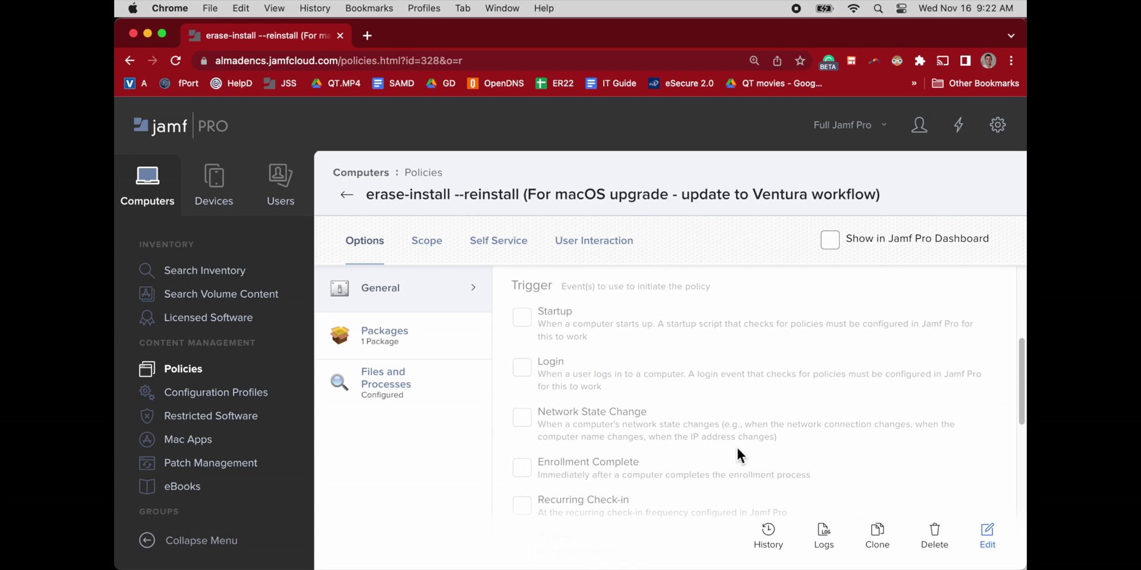
{"action": "scroll", "coordinate": [736, 446], "scroll_direction": "down", "scroll_amount": 4}
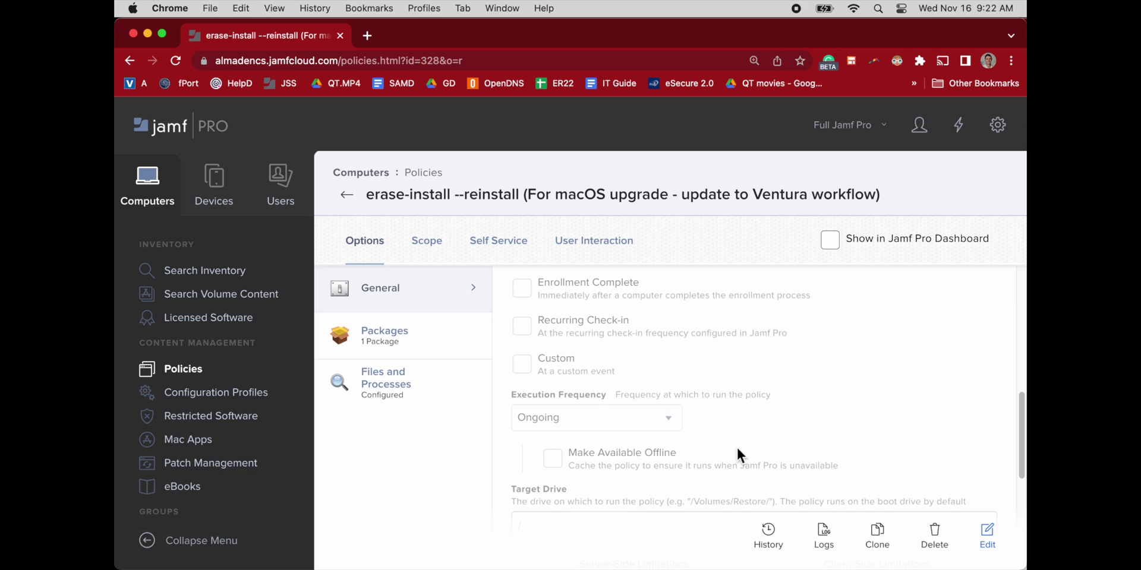
{"action": "scroll", "coordinate": [736, 446], "scroll_direction": "down", "scroll_amount": 6}
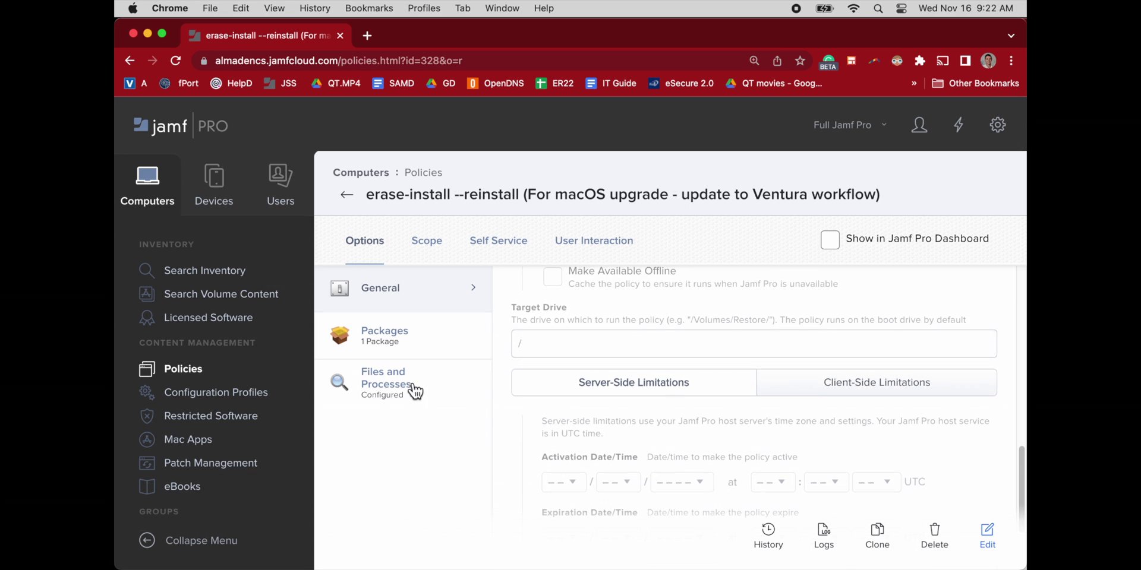
{"action": "scroll", "coordinate": [622, 420], "scroll_direction": "down", "scroll_amount": 4}
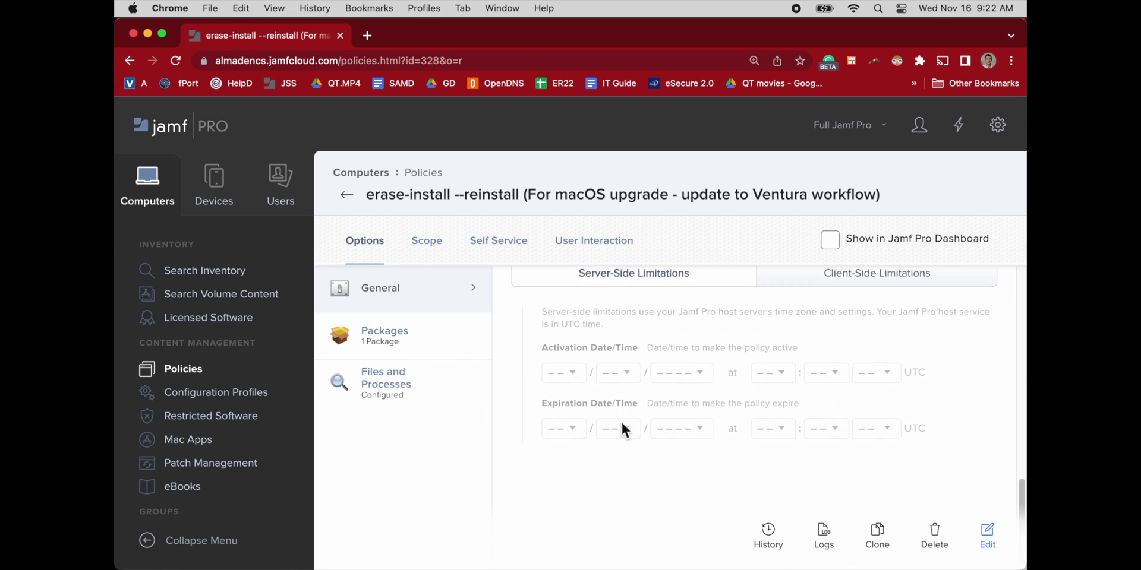
{"action": "left_click", "coordinate": [431, 350]}
{"action": "scroll", "coordinate": [633, 473], "scroll_direction": "down", "scroll_amount": 2}
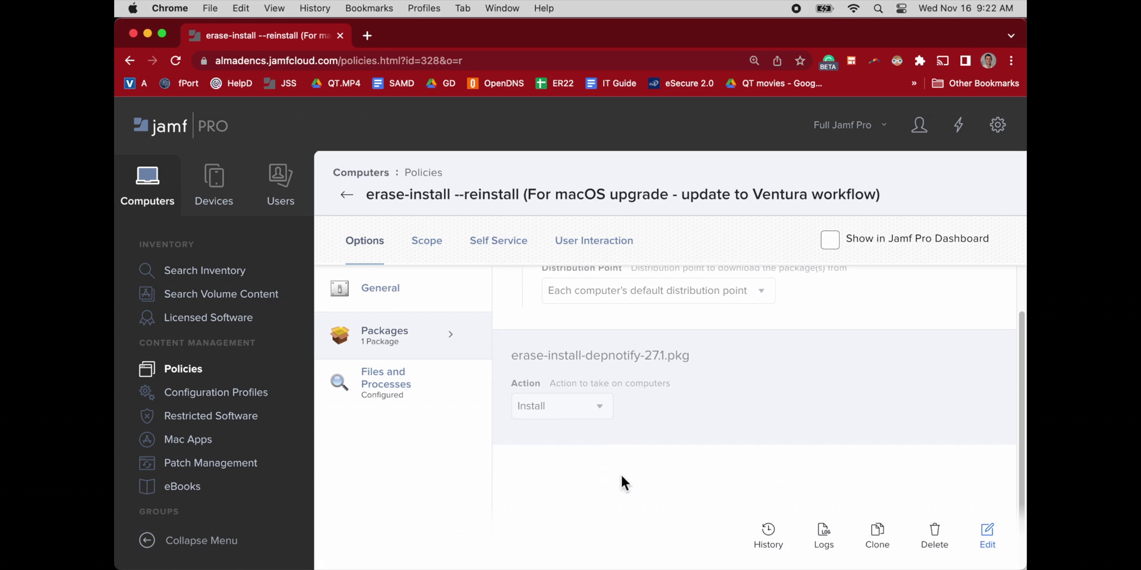
{"action": "left_click", "coordinate": [412, 387]}
{"action": "scroll", "coordinate": [602, 443], "scroll_direction": "down", "scroll_amount": 8}
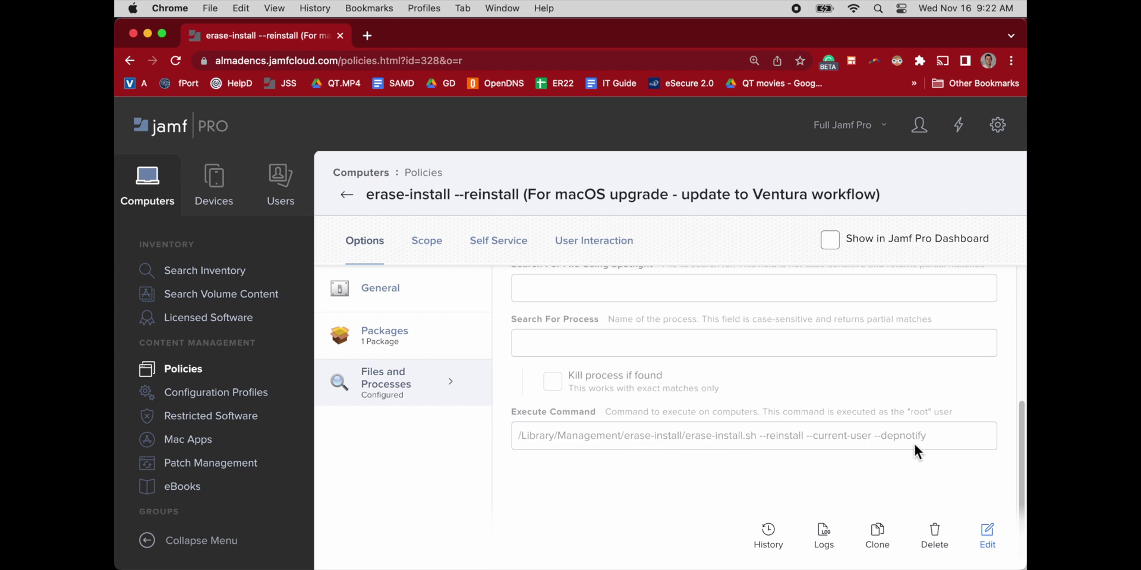
Check the policy's Scope, Self Service and User Interaction tabs, then go back to the Policies list
{"action": "left_click", "coordinate": [439, 264]}
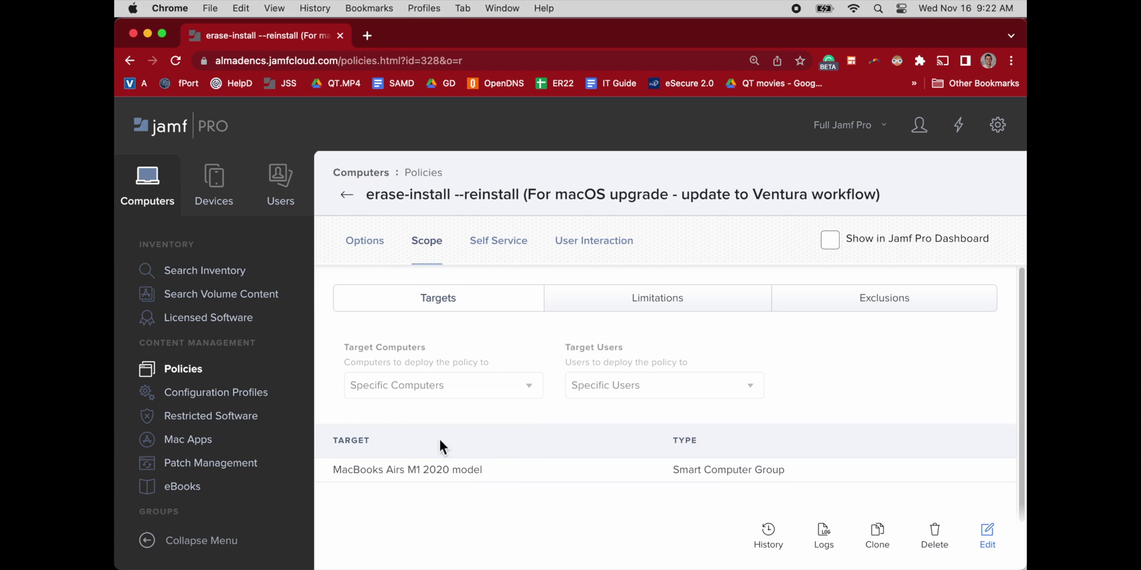
{"action": "left_click", "coordinate": [504, 250]}
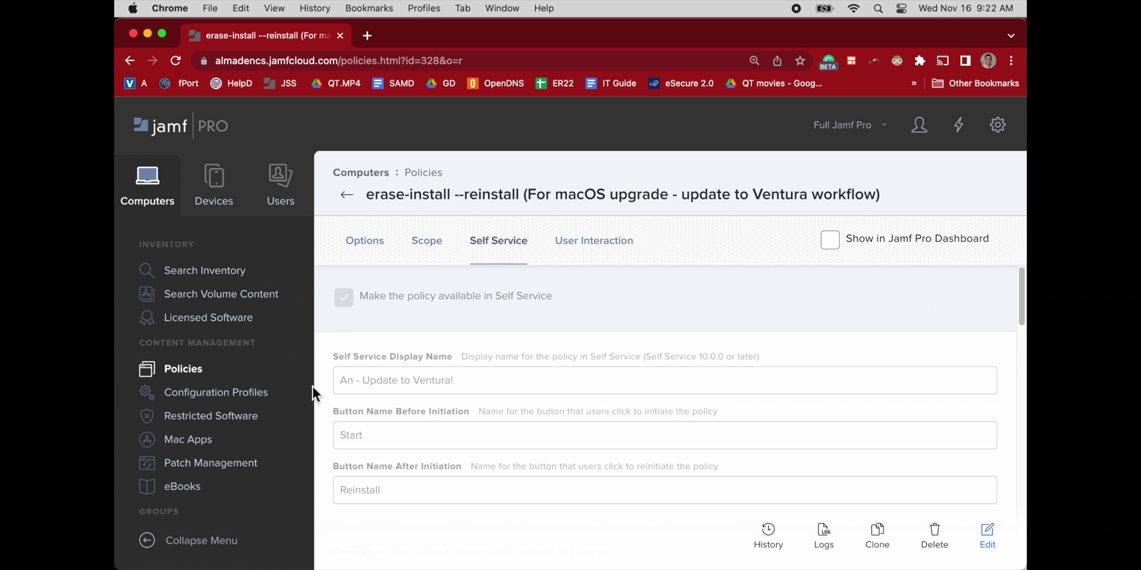
{"action": "scroll", "coordinate": [320, 469], "scroll_direction": "down", "scroll_amount": 5}
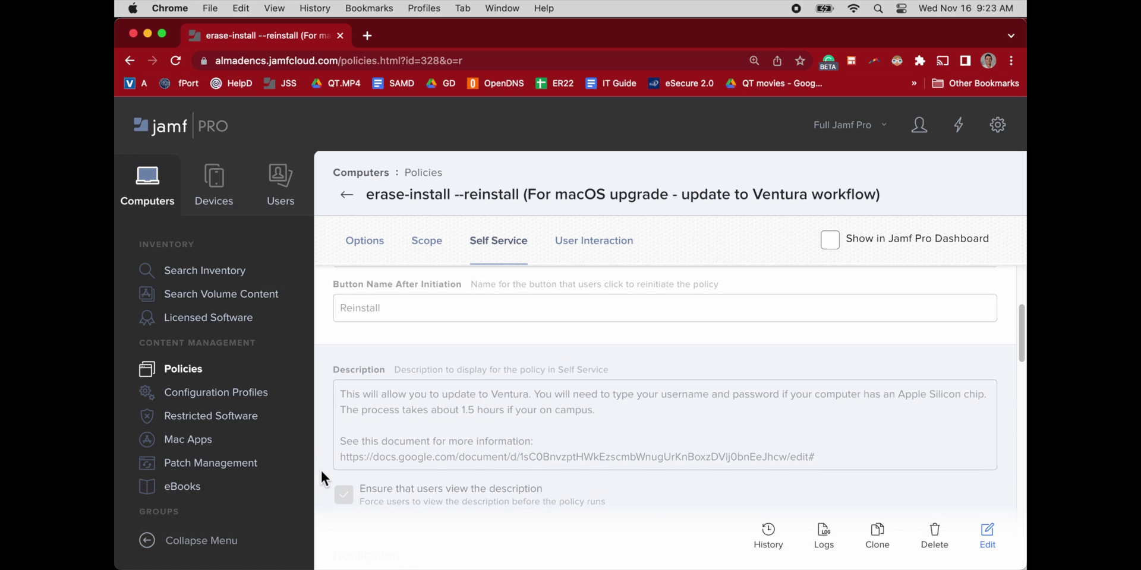
{"action": "scroll", "coordinate": [321, 473], "scroll_direction": "down", "scroll_amount": 2}
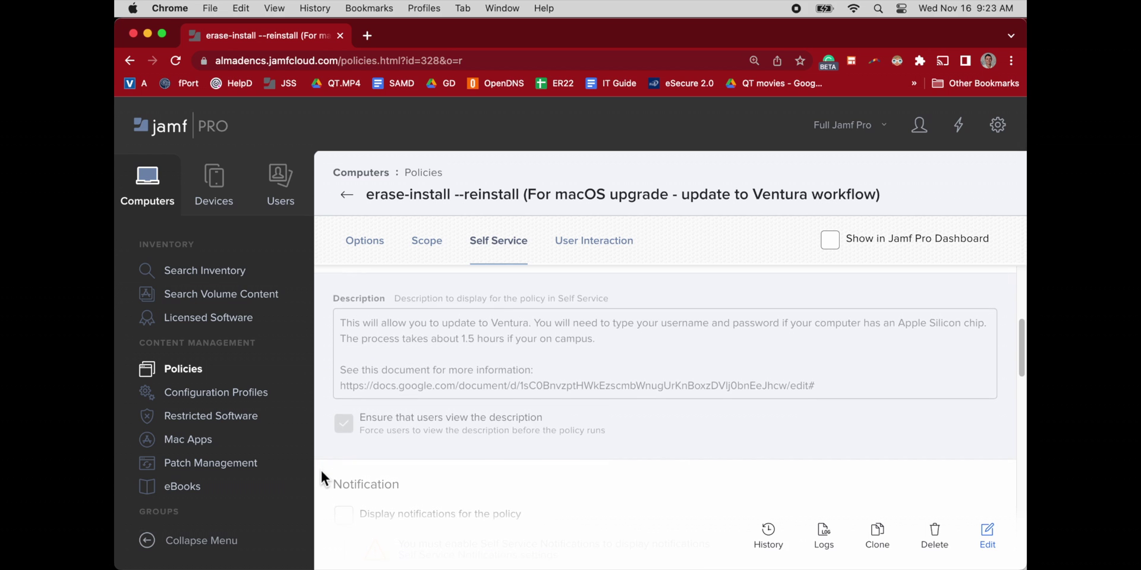
{"action": "scroll", "coordinate": [321, 474], "scroll_direction": "down", "scroll_amount": 10}
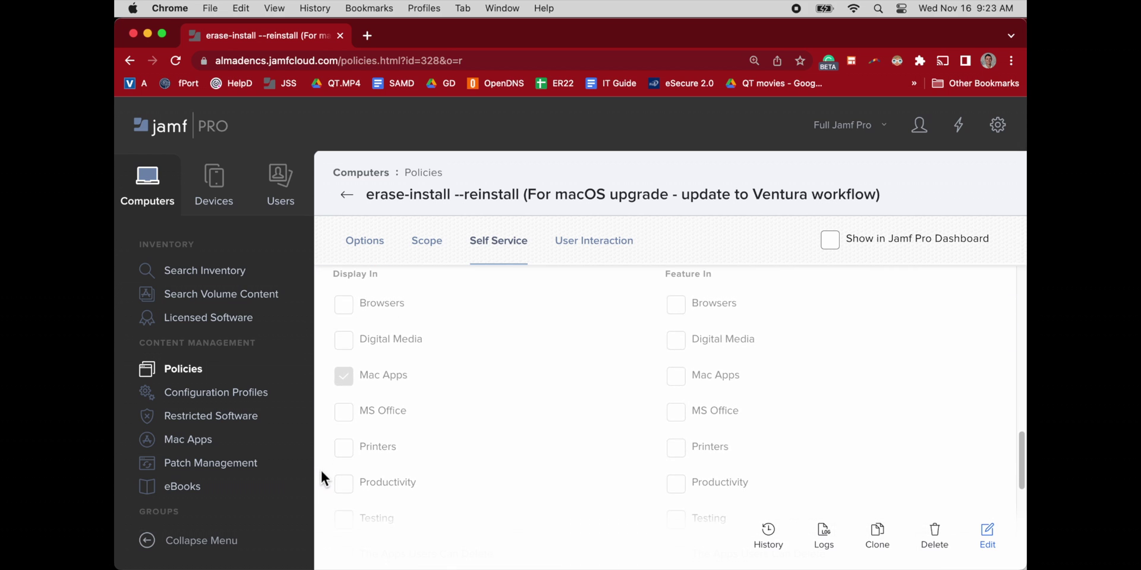
{"action": "scroll", "coordinate": [321, 478], "scroll_direction": "down", "scroll_amount": 5}
{"action": "left_click", "coordinate": [584, 244]}
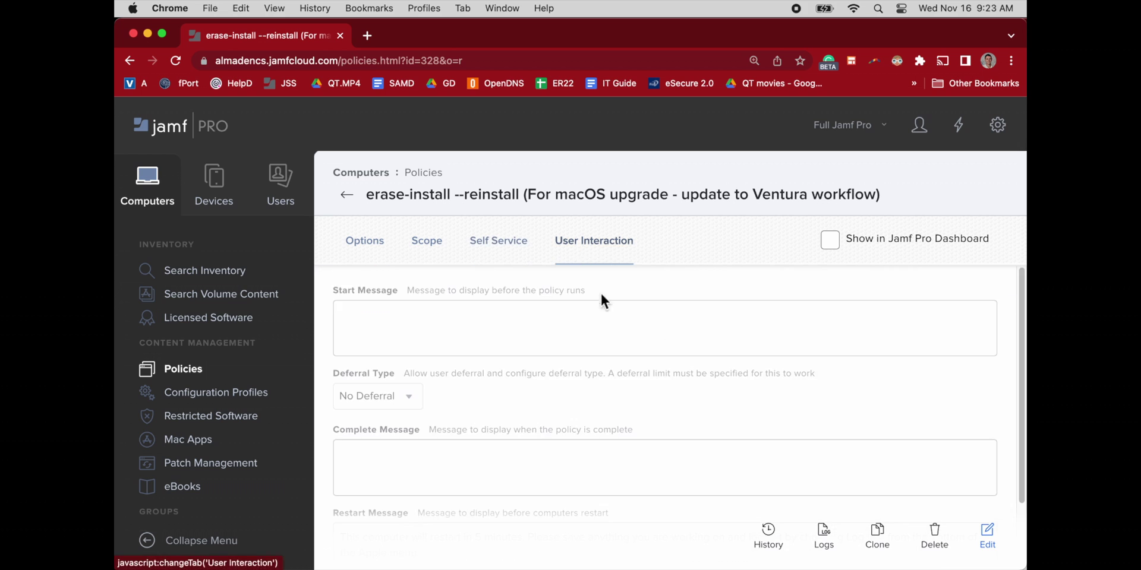
{"action": "left_click", "coordinate": [425, 175]}
Filter policies by 'dial' and open the Dialog box for updating from macOS 12 to 13 policy
{"action": "left_click", "coordinate": [416, 242]}
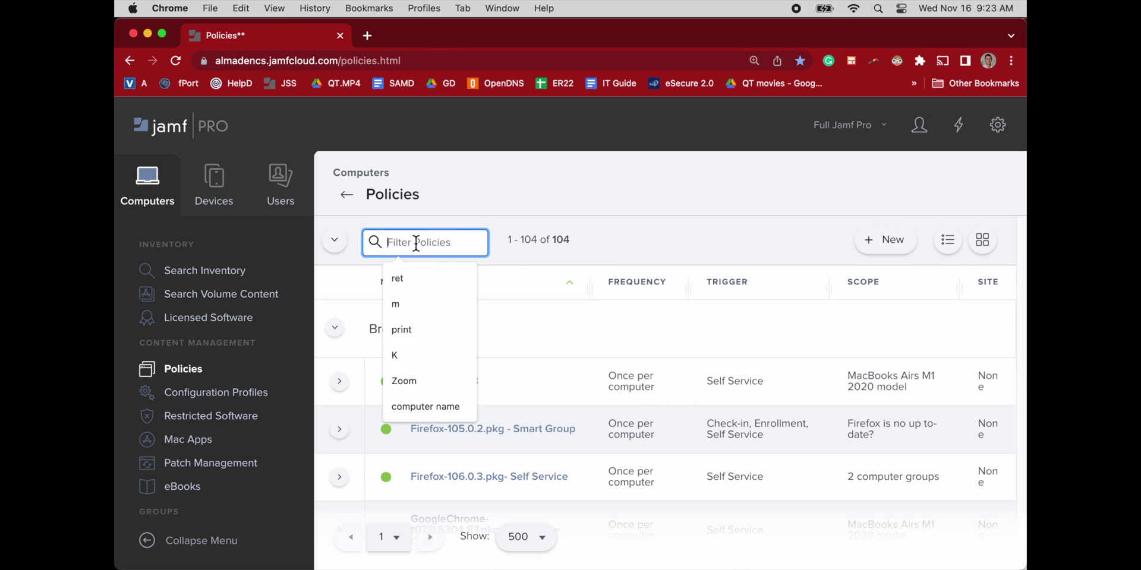
{"action": "type", "text": "dial"}
{"action": "left_click", "coordinate": [521, 319]}
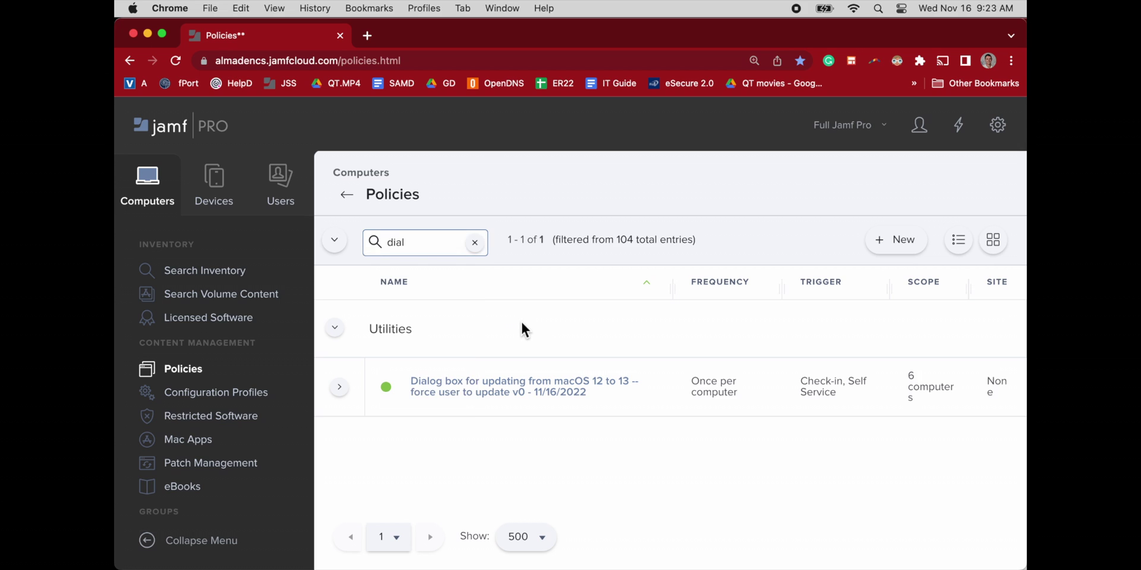
{"action": "left_click", "coordinate": [479, 395]}
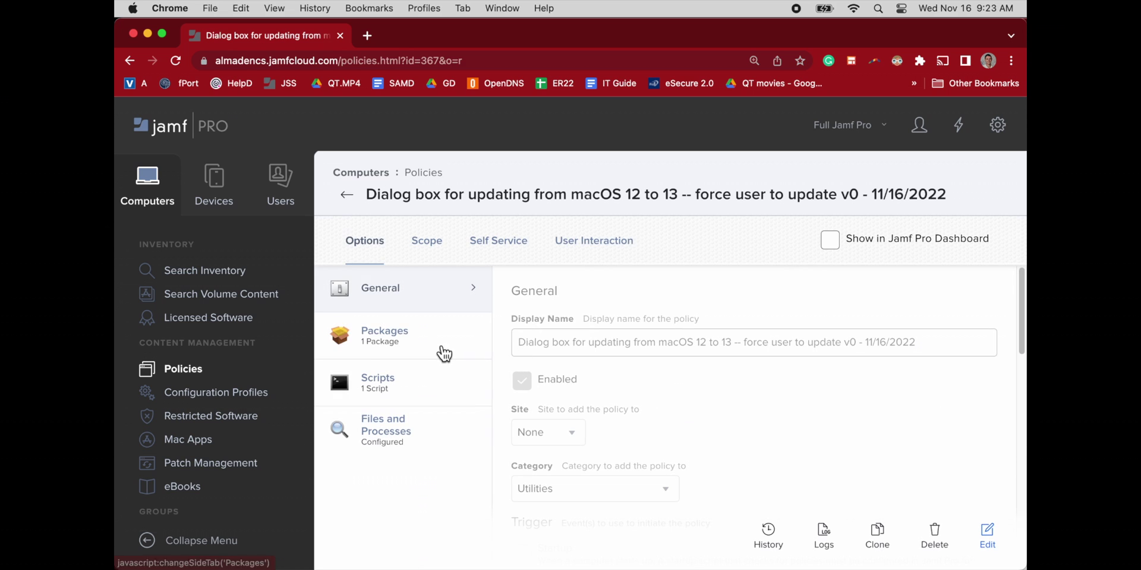
{"action": "scroll", "coordinate": [592, 425], "scroll_direction": "down", "scroll_amount": 2}
{"action": "scroll", "coordinate": [592, 424], "scroll_direction": "down", "scroll_amount": 5}
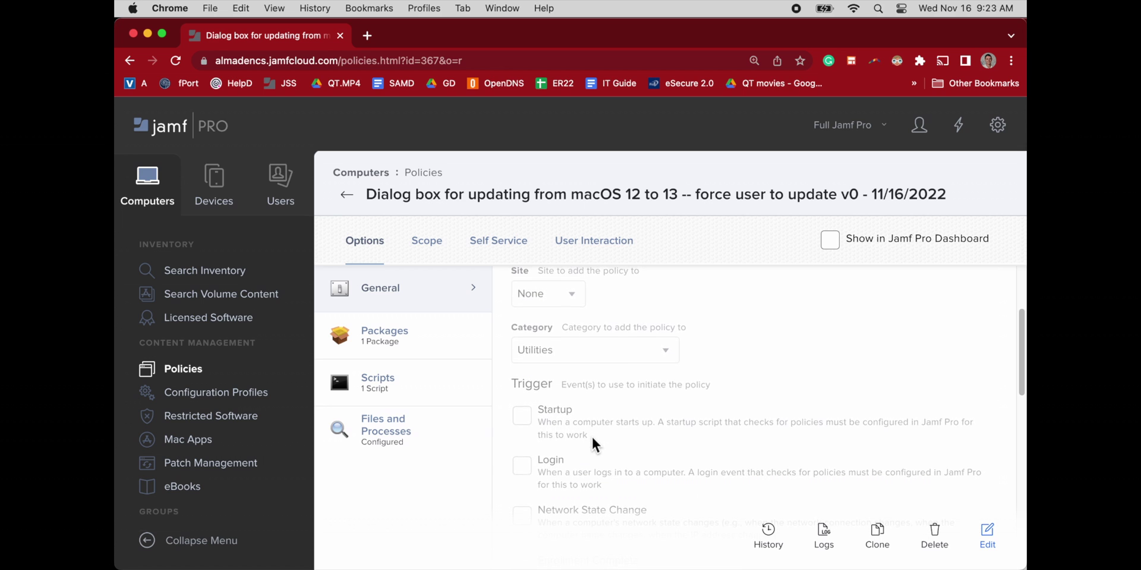
{"action": "scroll", "coordinate": [588, 450], "scroll_direction": "down", "scroll_amount": 1}
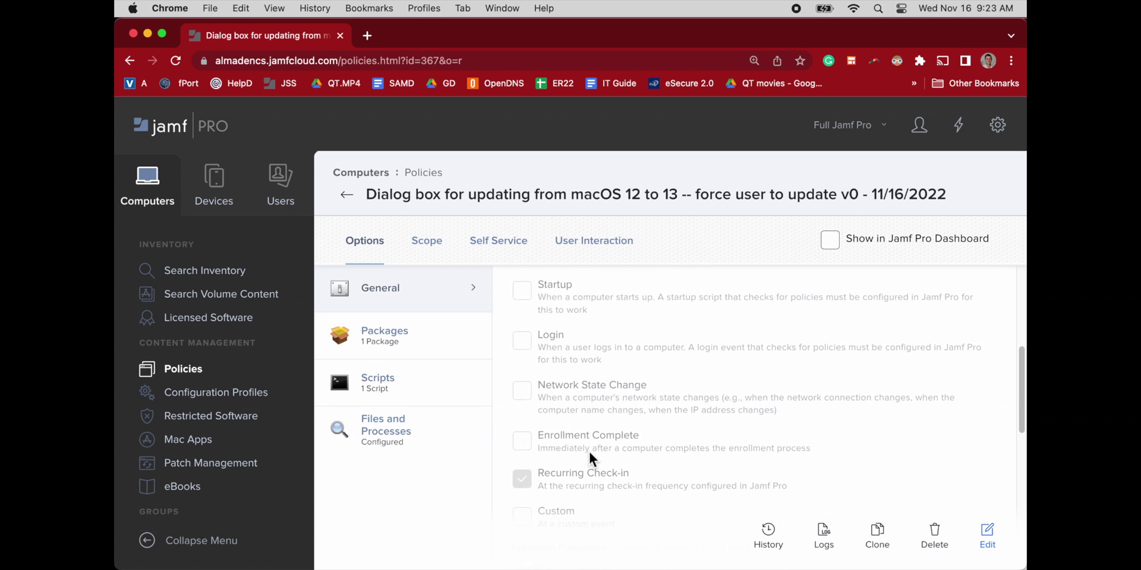
{"action": "scroll", "coordinate": [657, 466], "scroll_direction": "down", "scroll_amount": 3}
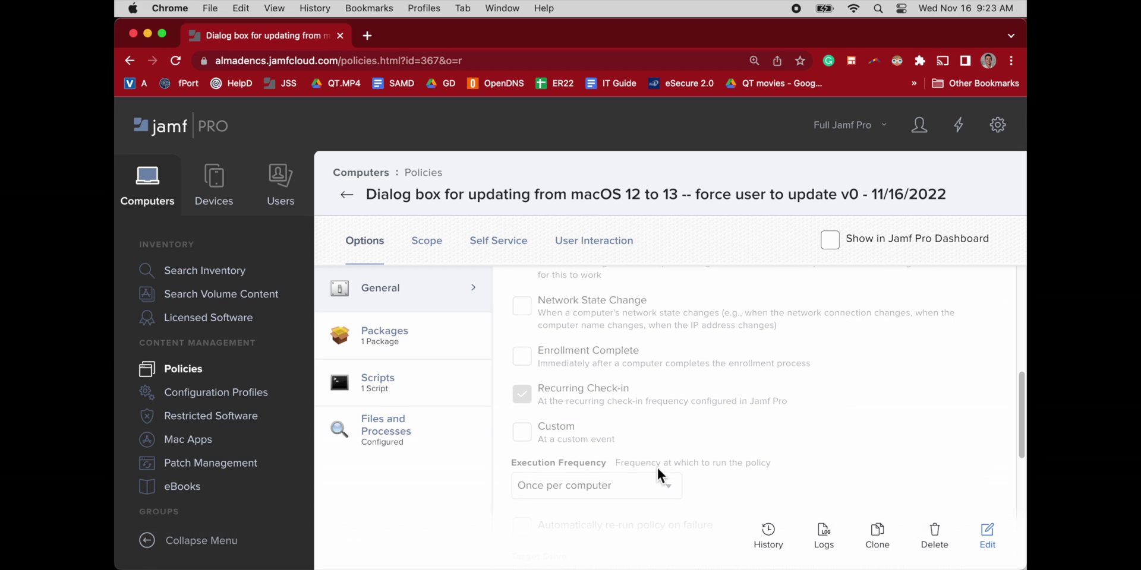
Check its package, then its script with Parameter 4 'Update Your Computer Now'
{"action": "left_click", "coordinate": [414, 342]}
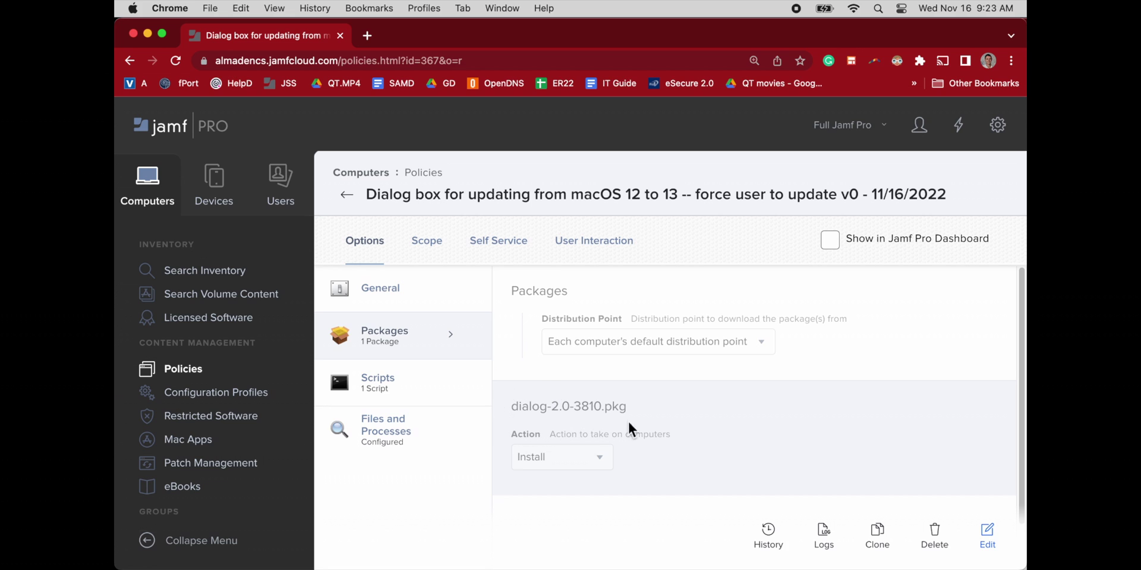
{"action": "left_click", "coordinate": [446, 388]}
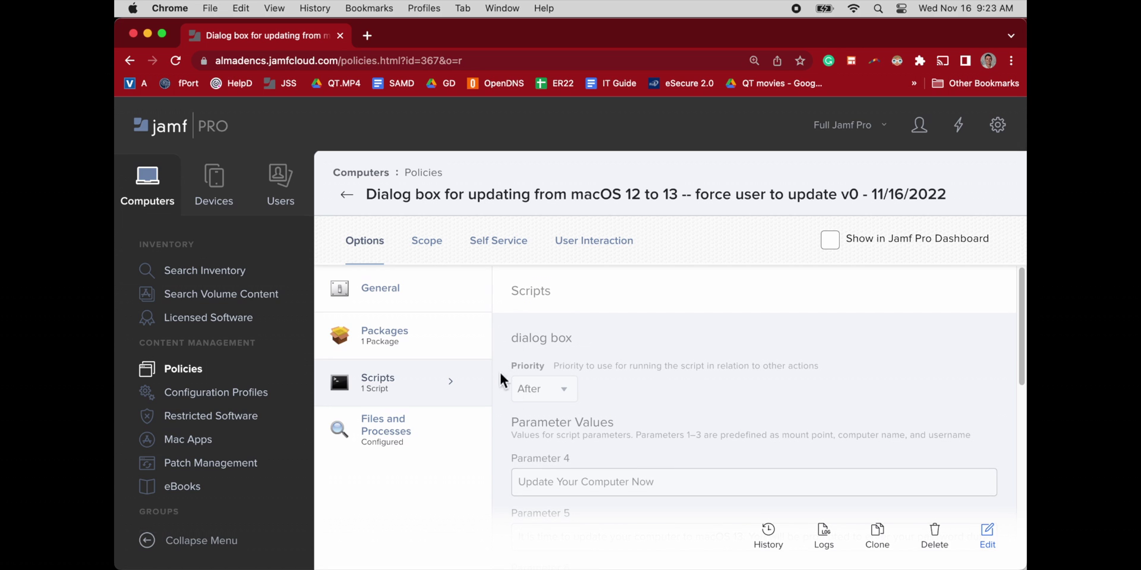
{"action": "scroll", "coordinate": [500, 443], "scroll_direction": "down", "scroll_amount": 1}
{"action": "scroll", "coordinate": [525, 391], "scroll_direction": "down", "scroll_amount": 1}
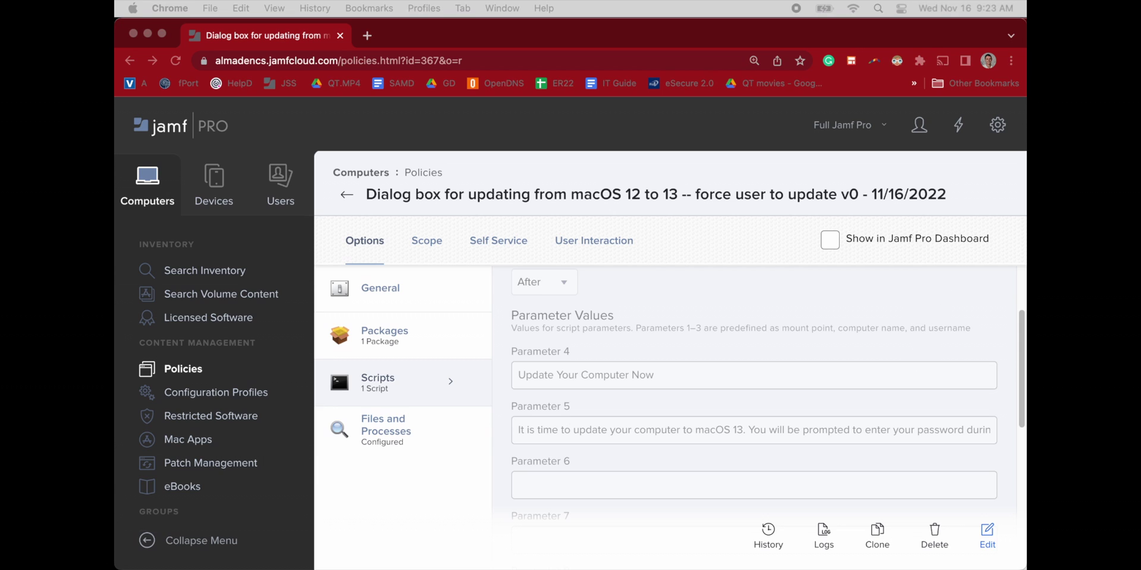
Edit the dialog policy and read through its script's Parameter 4–11 messages
{"action": "left_click", "coordinate": [987, 538]}
{"action": "left_click", "coordinate": [987, 537]}
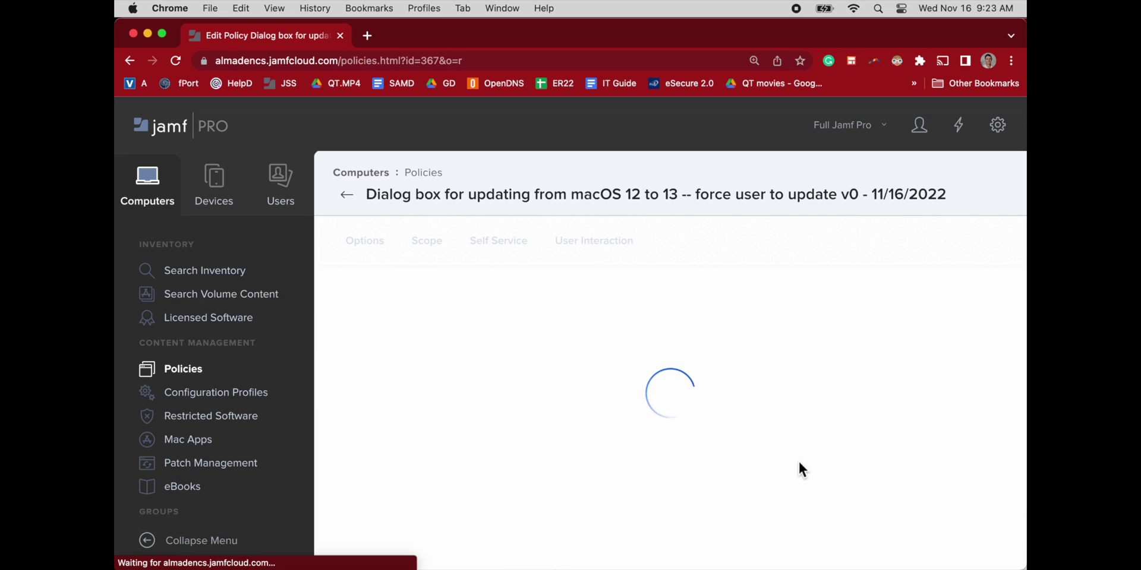
{"action": "scroll", "coordinate": [807, 458], "scroll_direction": "down", "scroll_amount": 4}
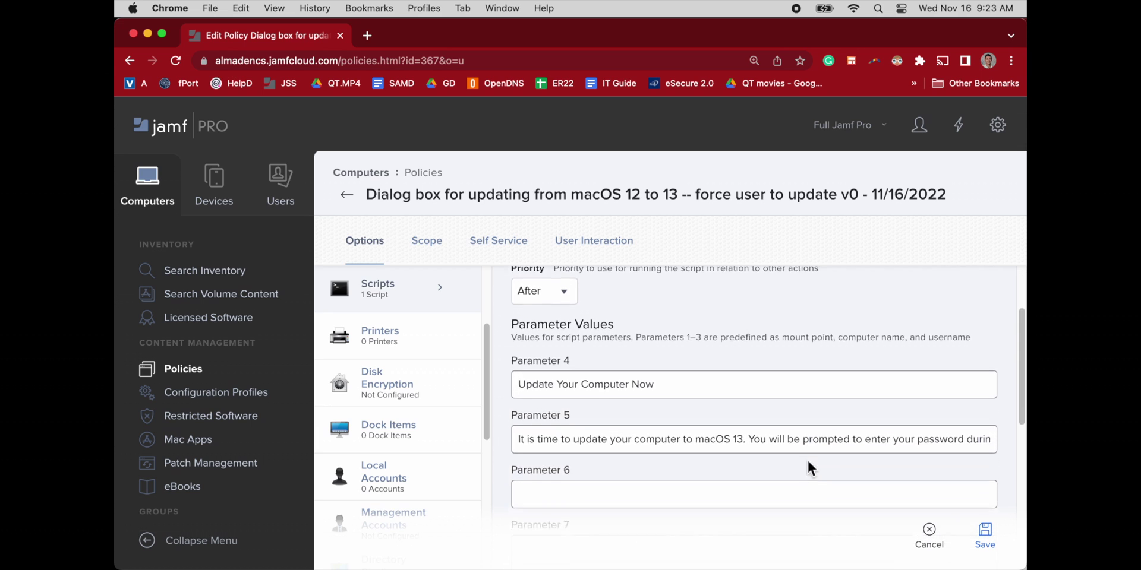
{"action": "left_click", "coordinate": [809, 416]}
{"action": "scroll", "coordinate": [809, 416], "scroll_direction": "right", "scroll_amount": 10}
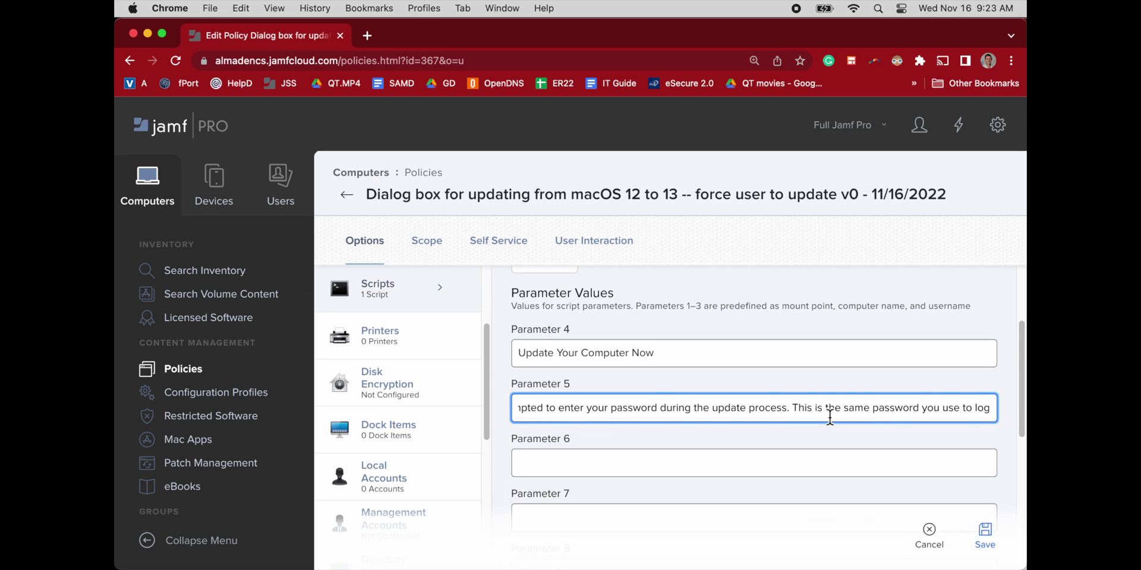
{"action": "scroll", "coordinate": [854, 426], "scroll_direction": "right", "scroll_amount": 10}
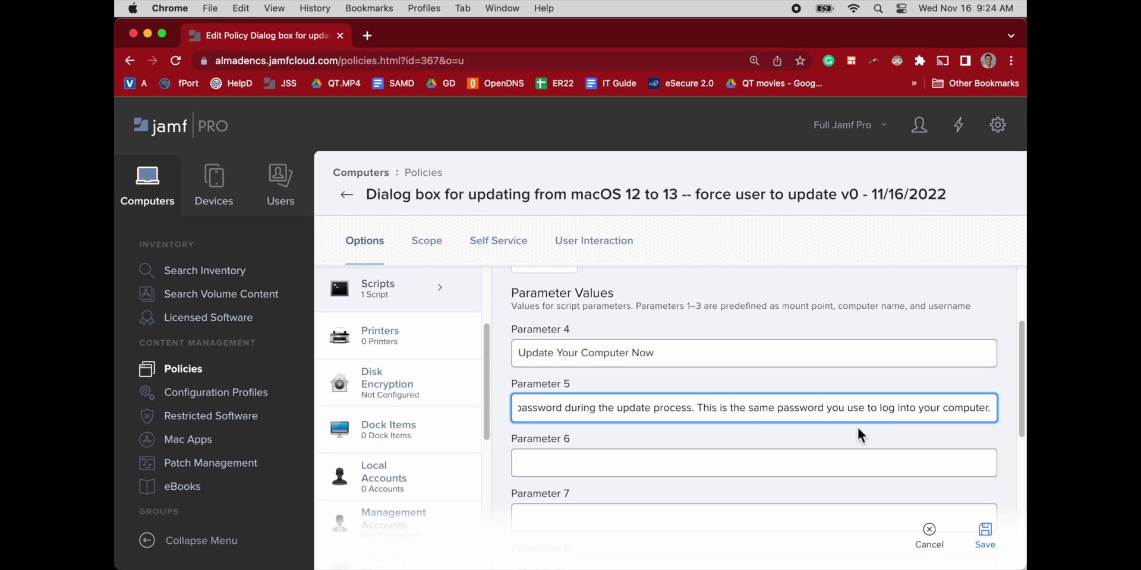
{"action": "scroll", "coordinate": [841, 444], "scroll_direction": "down", "scroll_amount": 4}
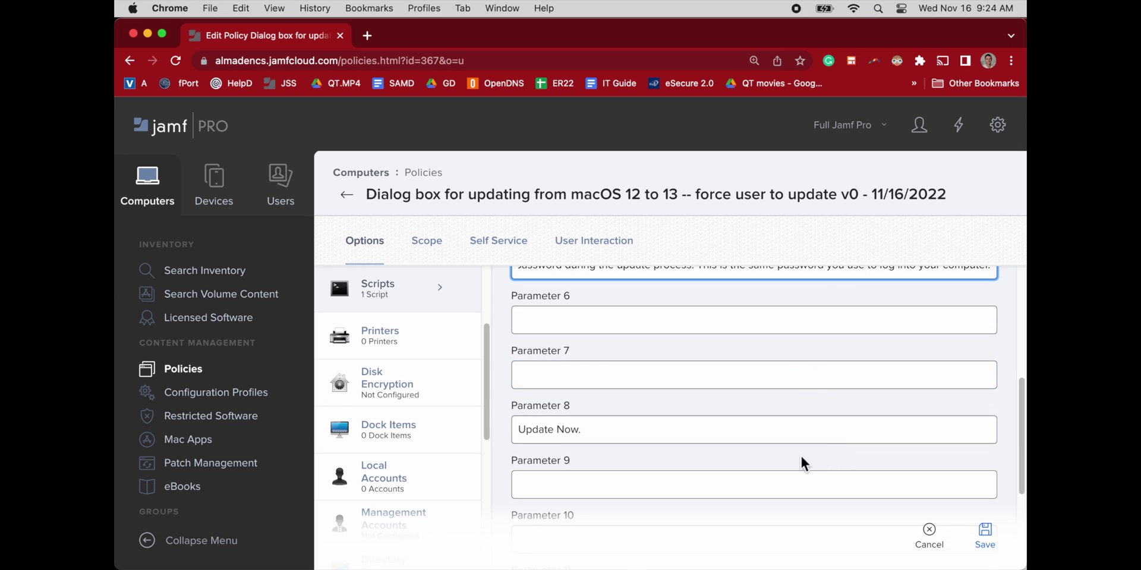
{"action": "scroll", "coordinate": [796, 459], "scroll_direction": "down", "scroll_amount": 5}
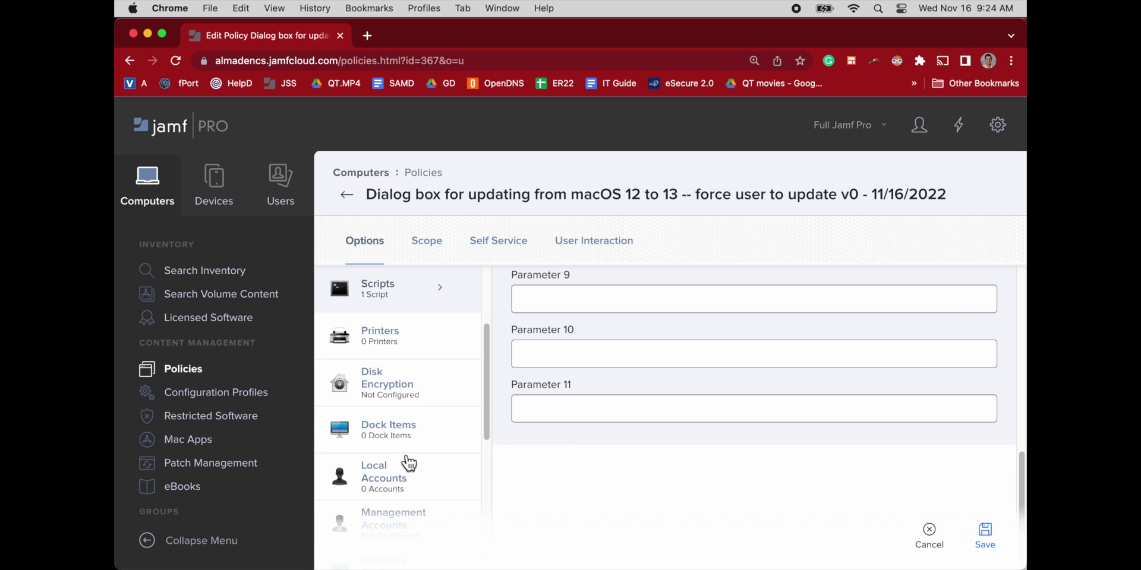
{"action": "scroll", "coordinate": [408, 464], "scroll_direction": "down", "scroll_amount": 3}
{"action": "scroll", "coordinate": [408, 464], "scroll_direction": "down", "scroll_amount": 10}
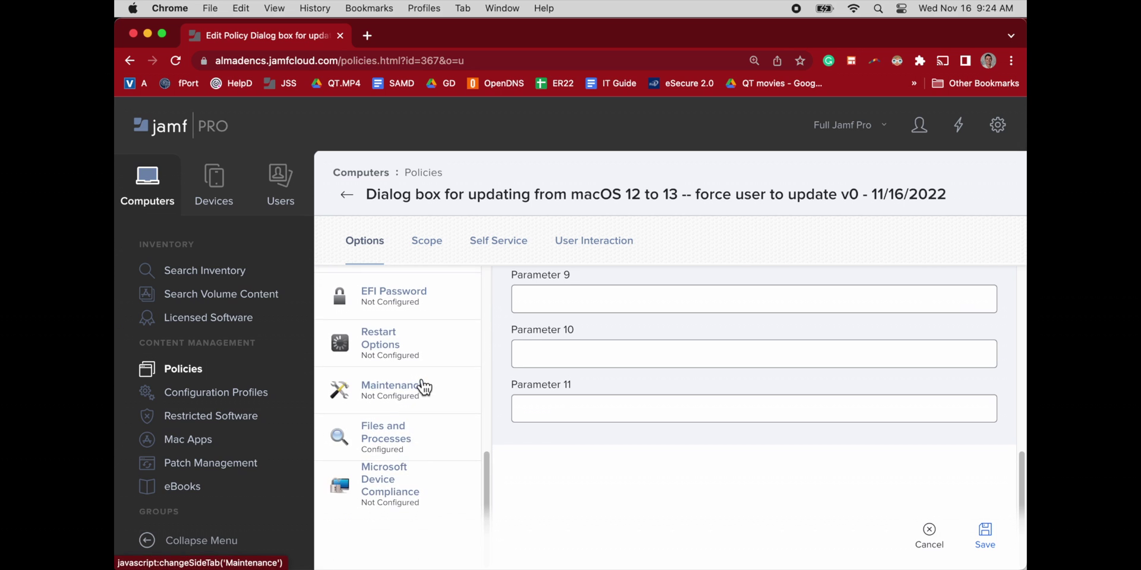
Confirm Files and Processes' Execute Command reads 'Jamf policy -id 328&' and save the policy
{"action": "left_click", "coordinate": [416, 458]}
{"action": "scroll", "coordinate": [543, 451], "scroll_direction": "down", "scroll_amount": 3}
{"action": "scroll", "coordinate": [543, 451], "scroll_direction": "down", "scroll_amount": 2}
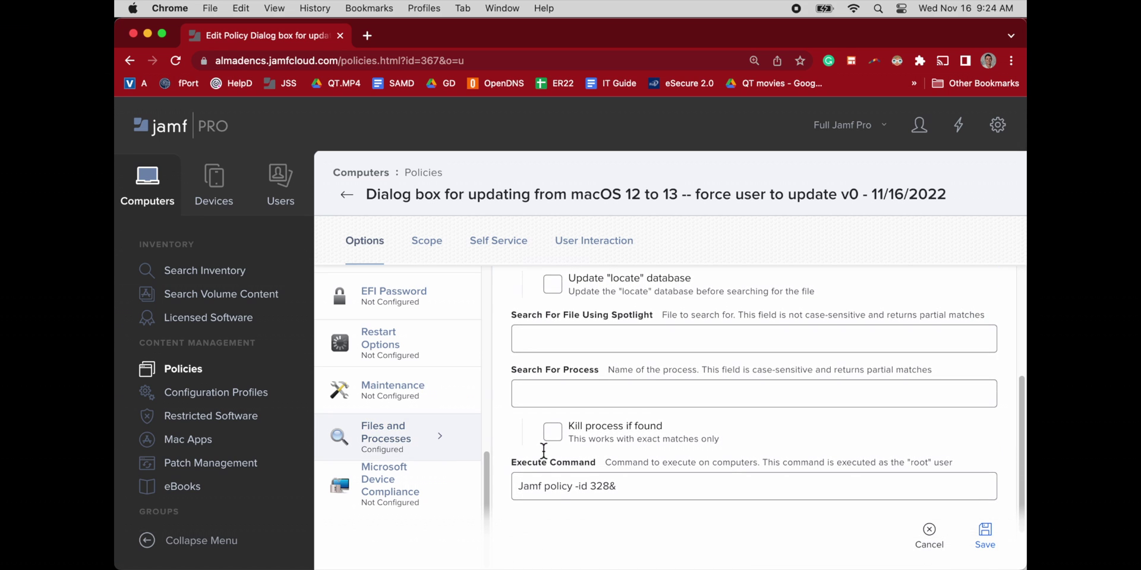
{"action": "left_click", "coordinate": [541, 501]}
{"action": "left_click", "coordinate": [624, 506]}
{"action": "left_click", "coordinate": [985, 532]}
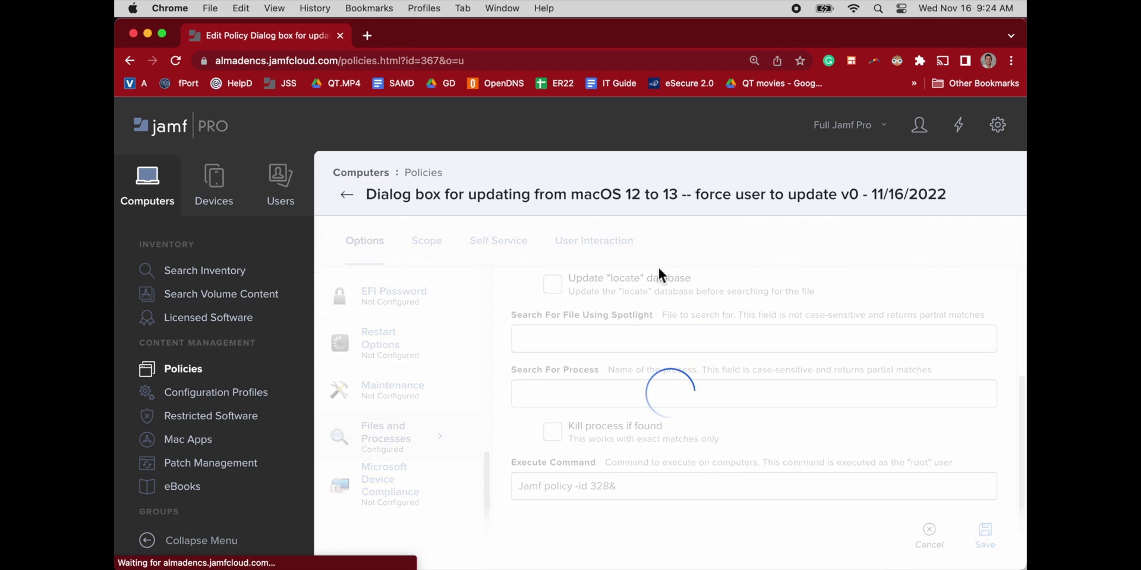
{"action": "scroll", "coordinate": [564, 419], "scroll_direction": "down", "scroll_amount": 5}
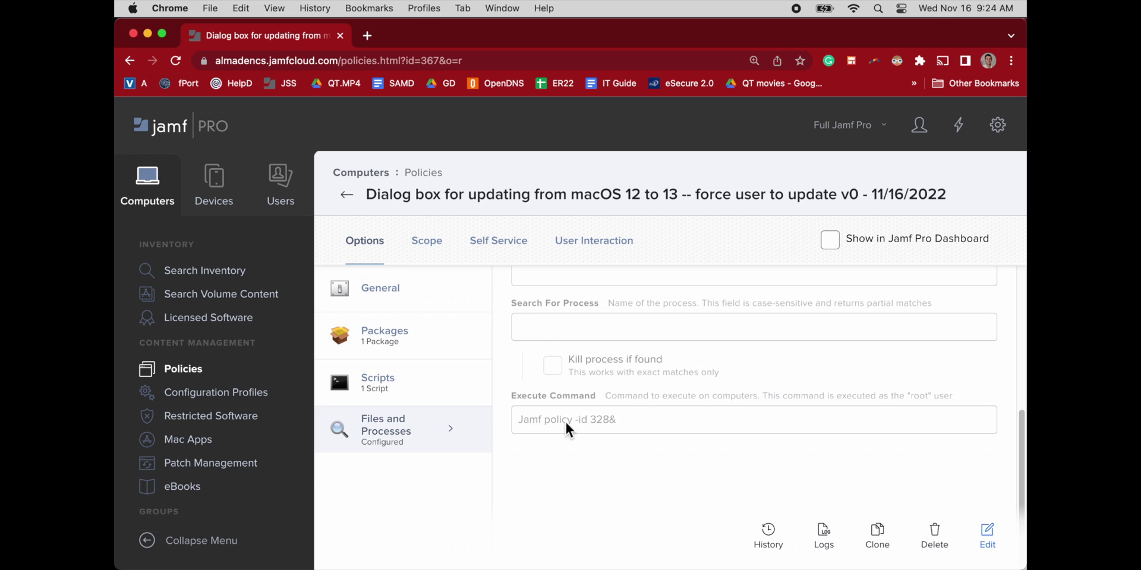
In a new tab, filter Jamf Pro computer policies by 'vent' and open the erase-install Ventura policy
{"action": "left_click", "coordinate": [367, 36]}
{"action": "left_click", "coordinate": [288, 87]}
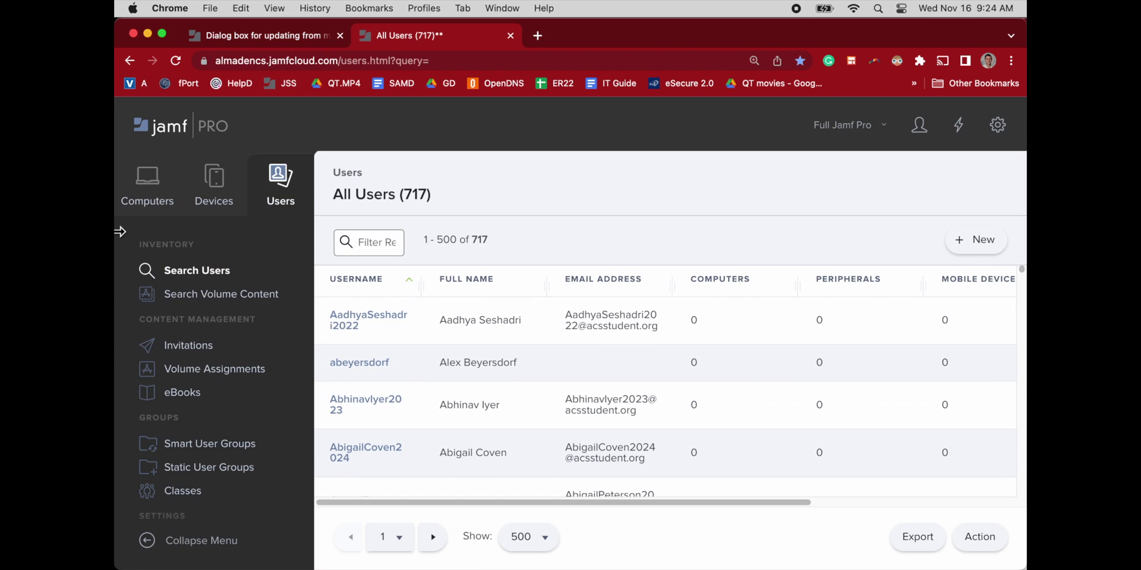
{"action": "left_click", "coordinate": [147, 190]}
{"action": "left_click", "coordinate": [213, 374]}
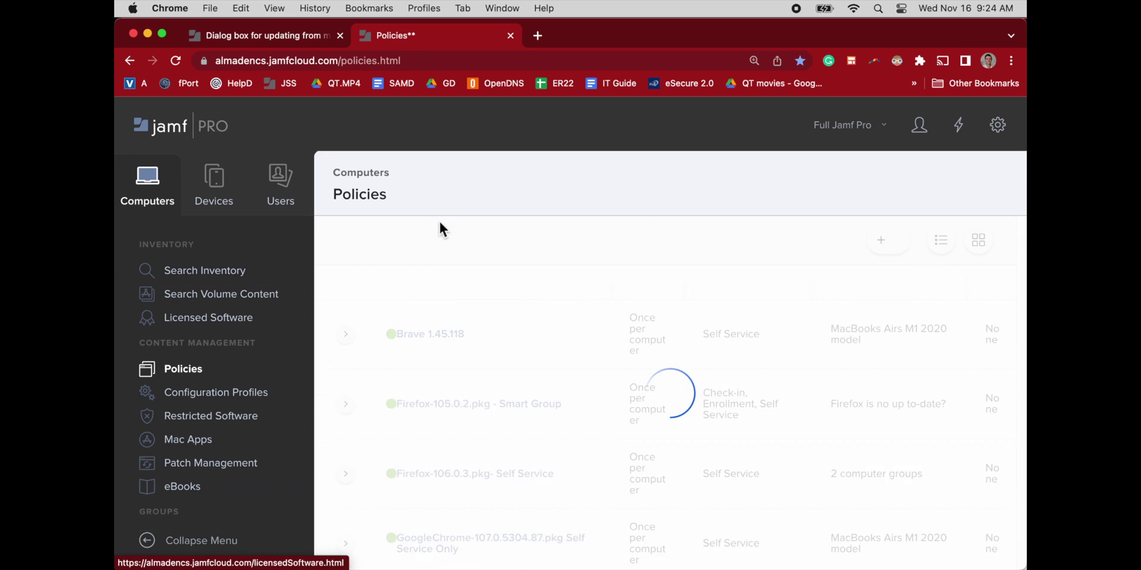
{"action": "left_click", "coordinate": [391, 242]}
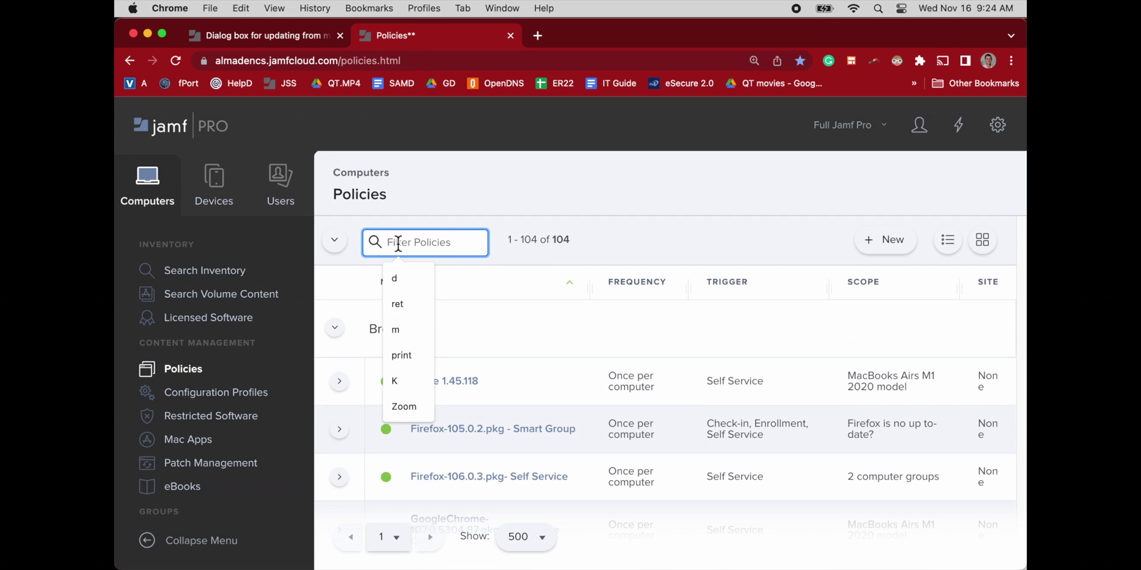
{"action": "type", "text": "vent"}
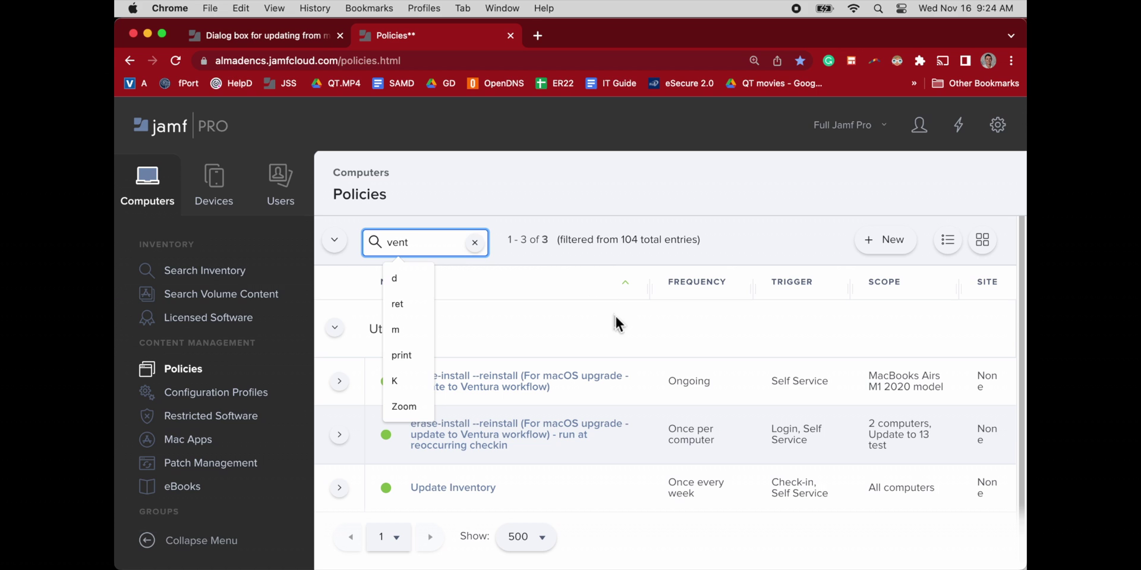
{"action": "left_click", "coordinate": [574, 333]}
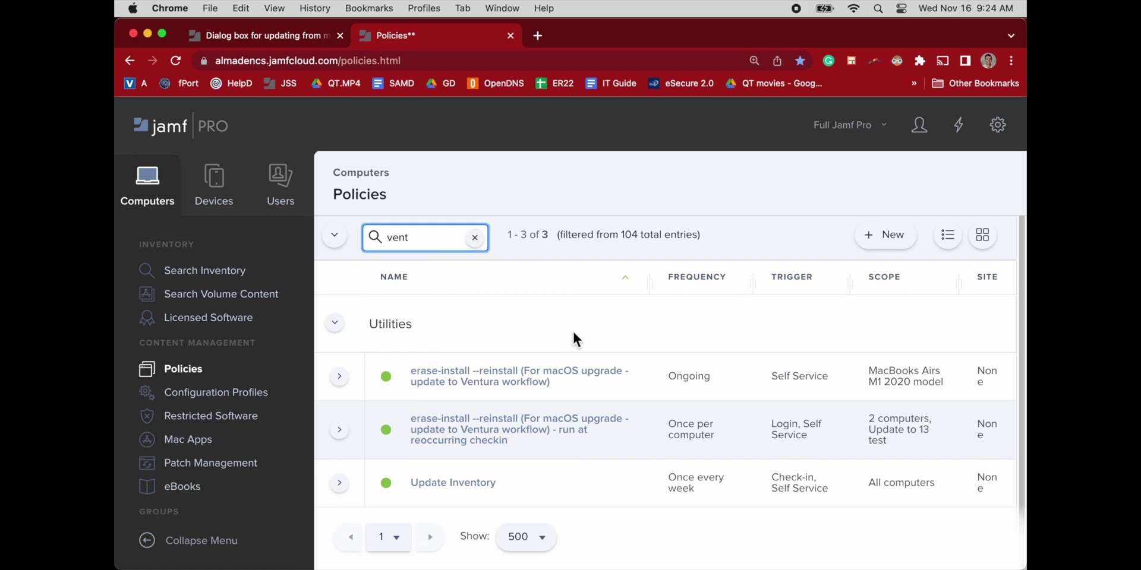
{"action": "left_click", "coordinate": [541, 384]}
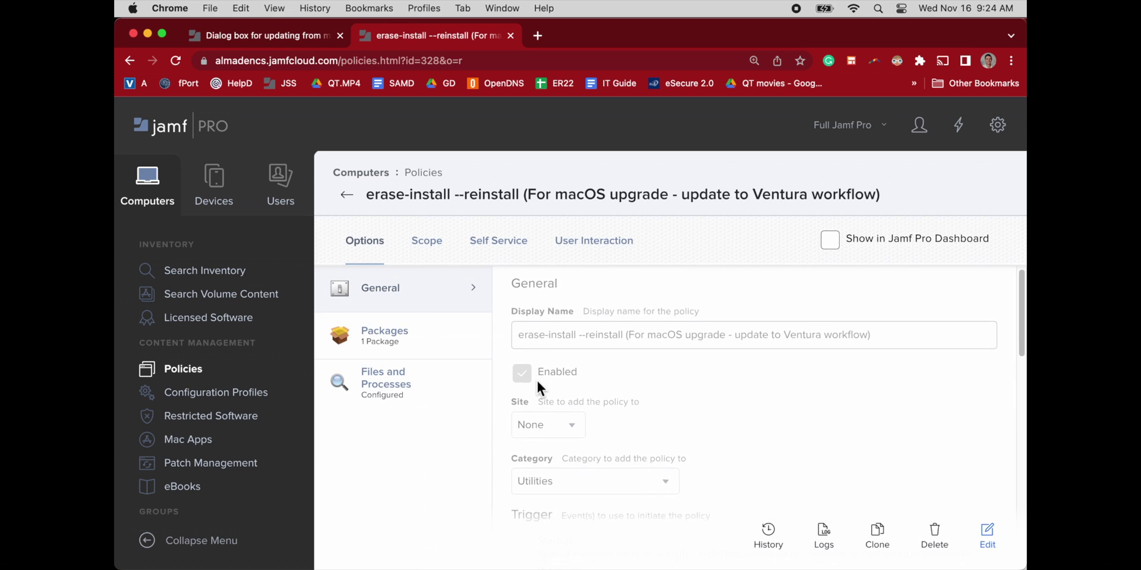
Confirm the policy ID 328 in the page address and the Self Service Installation URL
{"action": "scroll", "coordinate": [535, 380], "scroll_direction": "down", "scroll_amount": 3}
{"action": "left_click", "coordinate": [472, 349]}
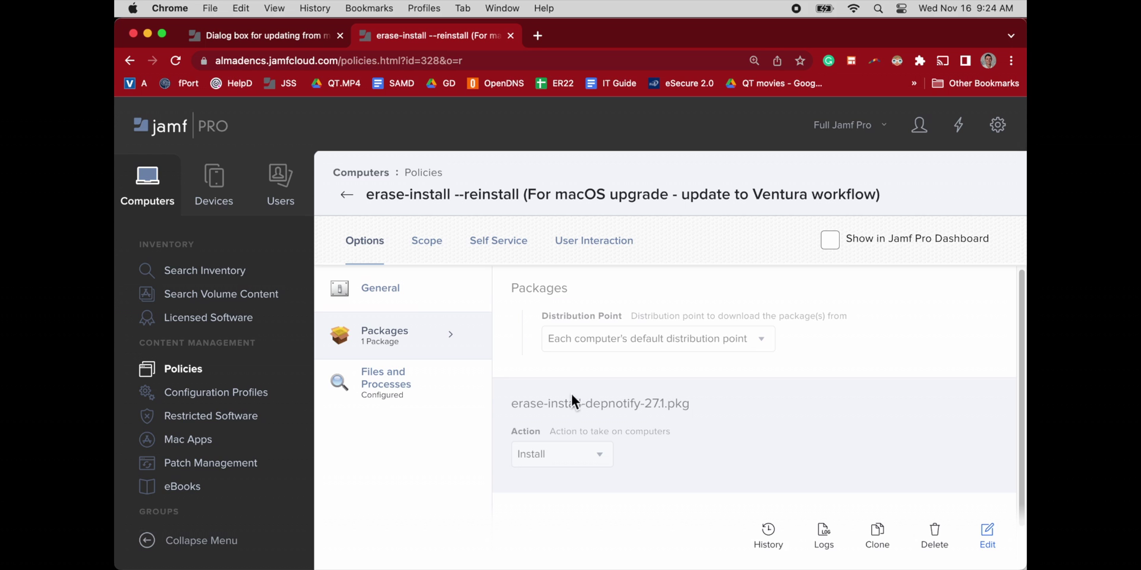
{"action": "scroll", "coordinate": [571, 393], "scroll_direction": "down", "scroll_amount": 1}
{"action": "left_click", "coordinate": [490, 260]}
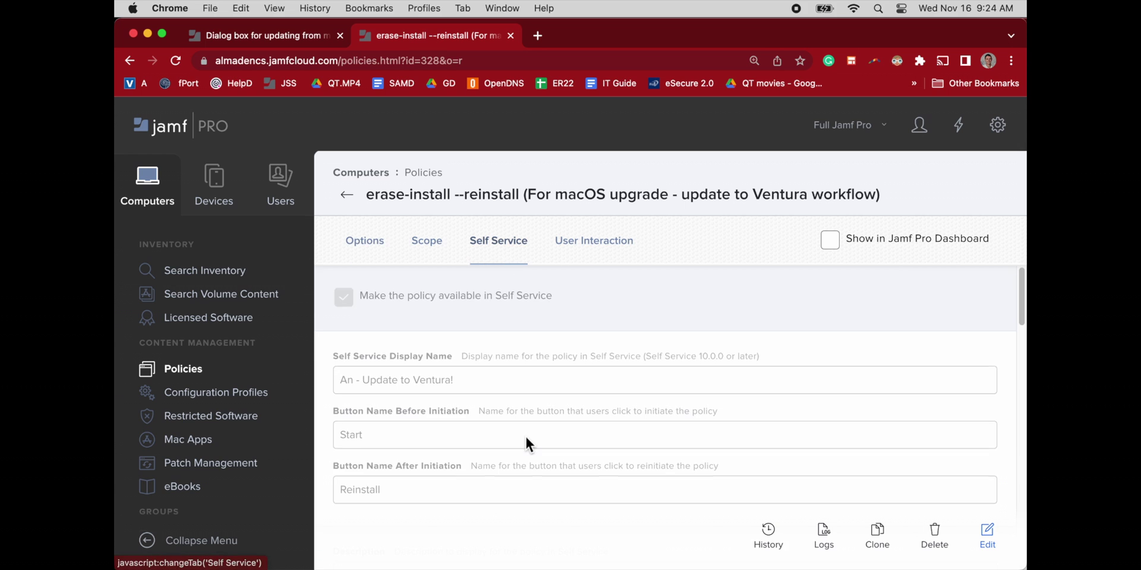
{"action": "scroll", "coordinate": [526, 442], "scroll_direction": "down", "scroll_amount": 5}
{"action": "scroll", "coordinate": [525, 445], "scroll_direction": "down", "scroll_amount": 8}
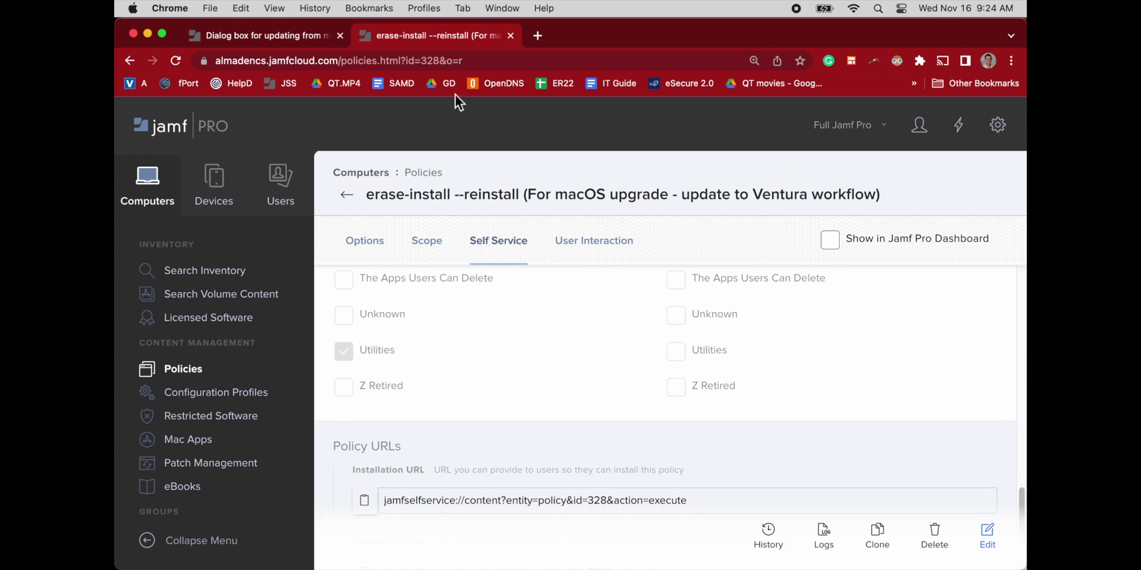
{"action": "left_click_drag", "start_coordinate": [420, 61], "coordinate": [447, 61]}
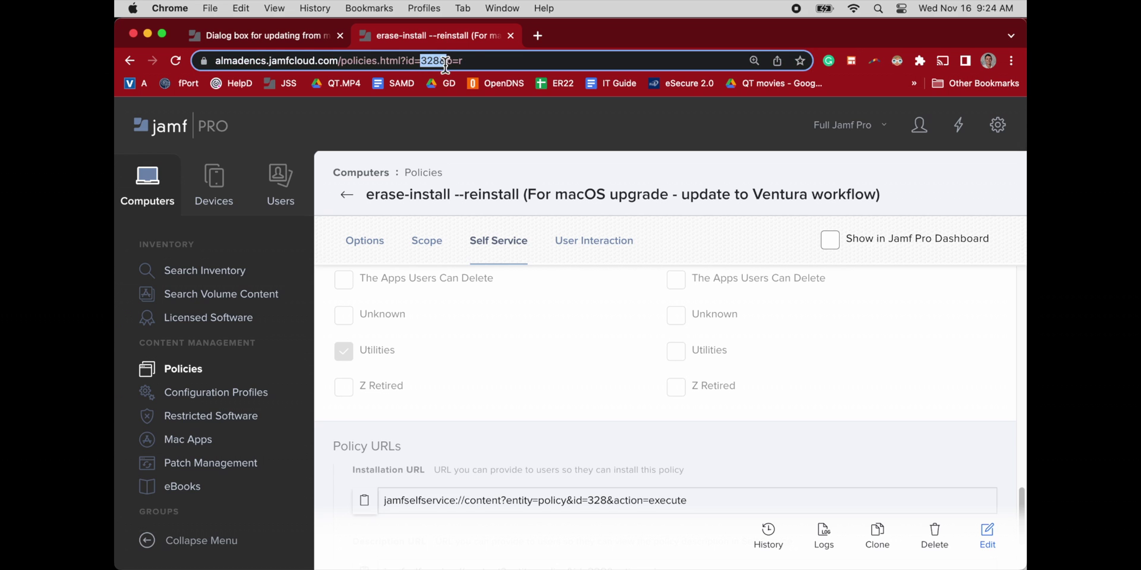
{"action": "scroll", "coordinate": [491, 270], "scroll_direction": "down", "scroll_amount": 2}
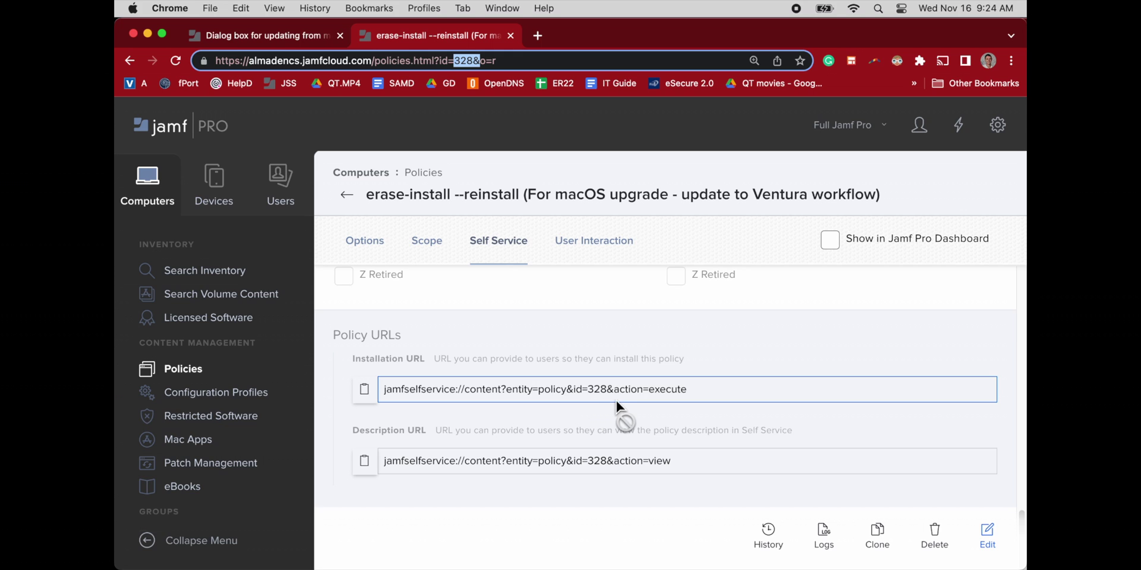
{"action": "left_click_drag", "start_coordinate": [615, 394], "coordinate": [594, 392]}
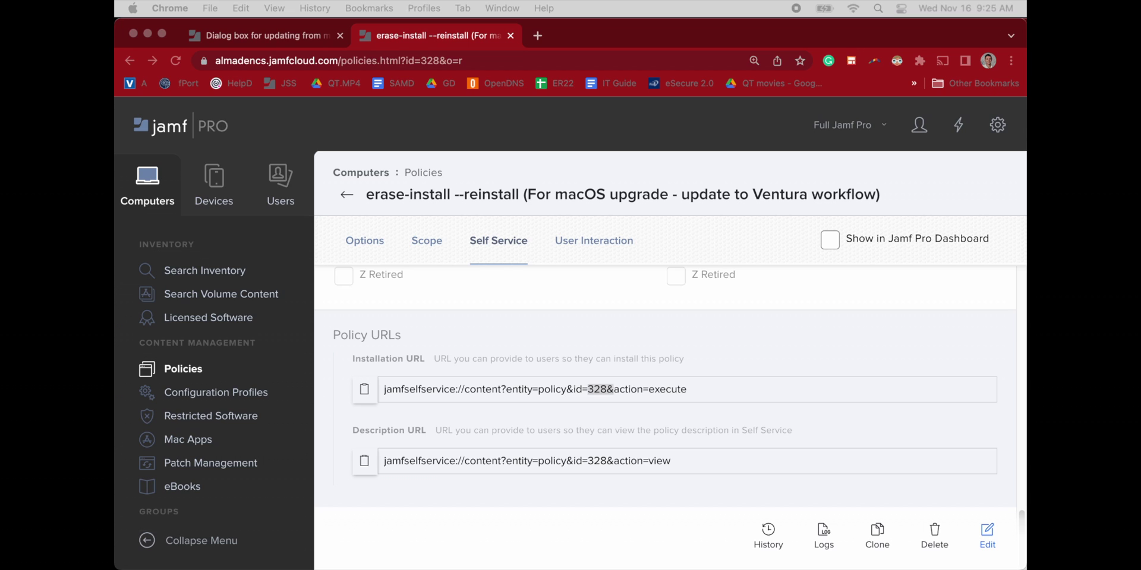
{"action": "left_click_drag", "start_coordinate": [1025, 143], "coordinate": [454, 80]}
Replace XXXX on line 9 of the Sublime note with 238, making 'Jamf policy -id 238&'
{"action": "left_click", "coordinate": [420, 241]}
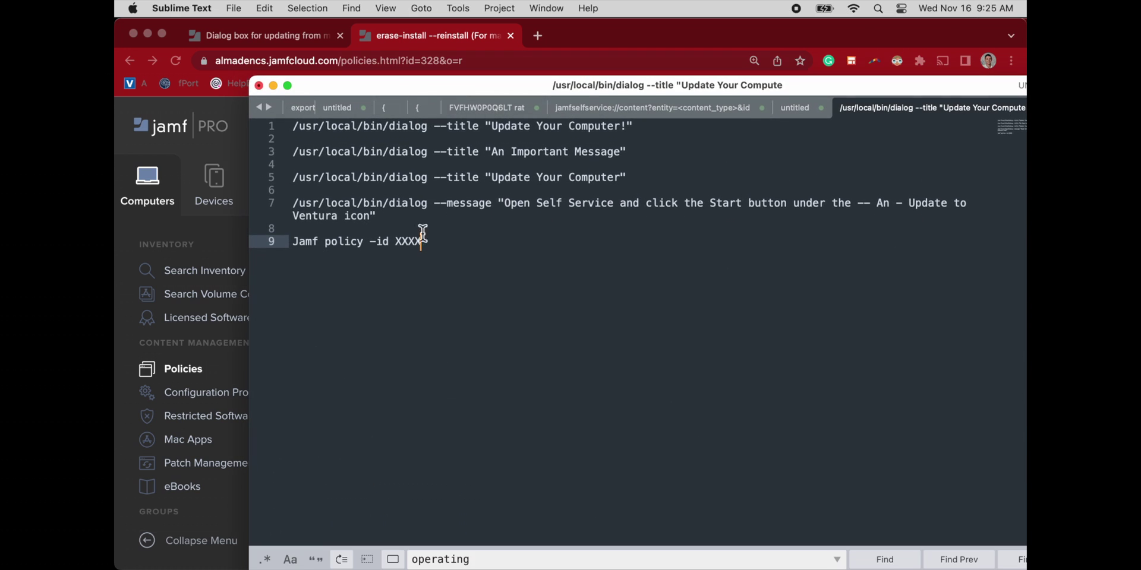
{"action": "left_click_drag", "start_coordinate": [422, 244], "coordinate": [393, 248]}
{"action": "type", "text": "238&"}
{"action": "left_click", "coordinate": [574, 41]}
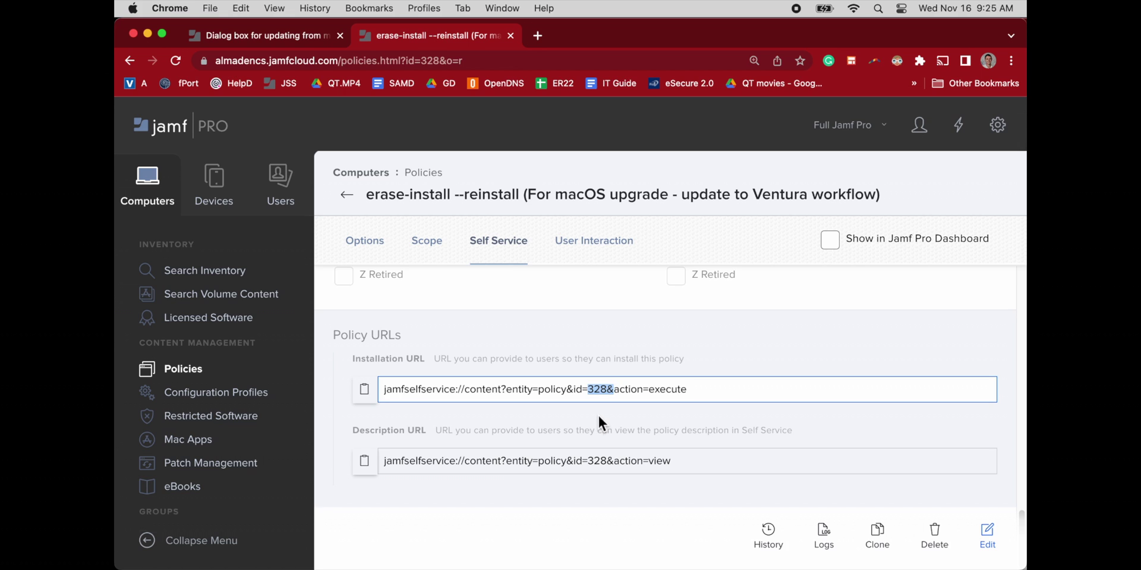
{"action": "key", "text": "super+Tab"}
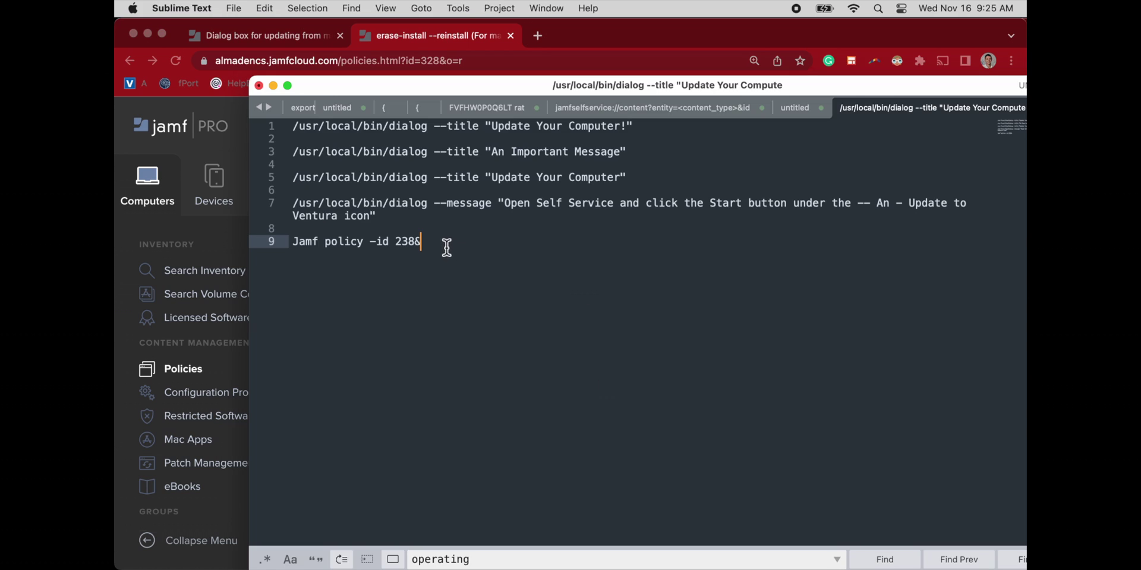
{"action": "left_click_drag", "start_coordinate": [446, 247], "coordinate": [292, 248]}
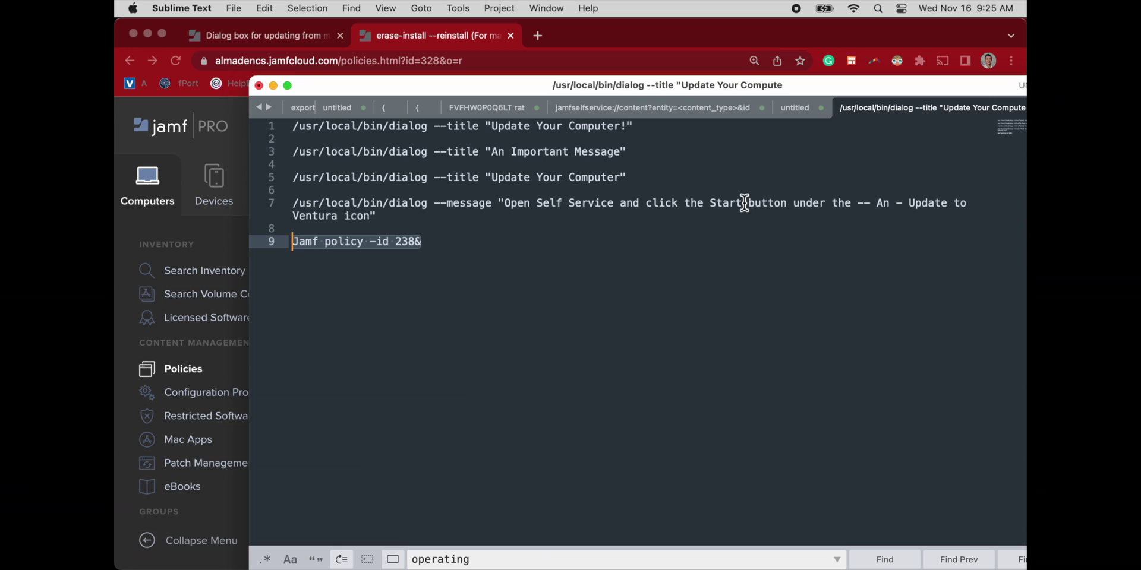
{"action": "left_click_drag", "start_coordinate": [689, 86], "coordinate": [1138, 3]}
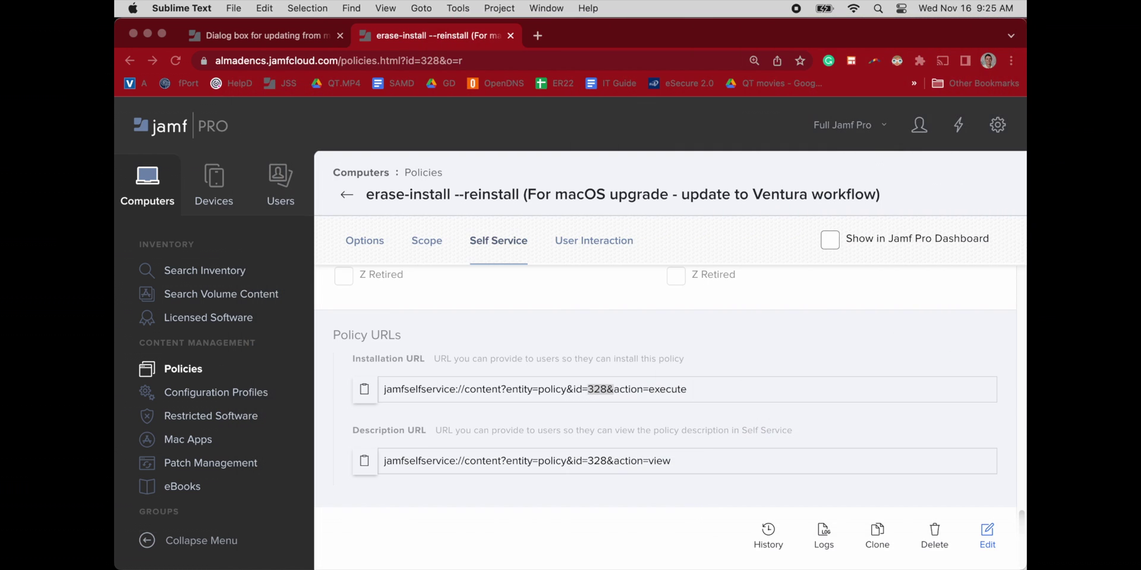